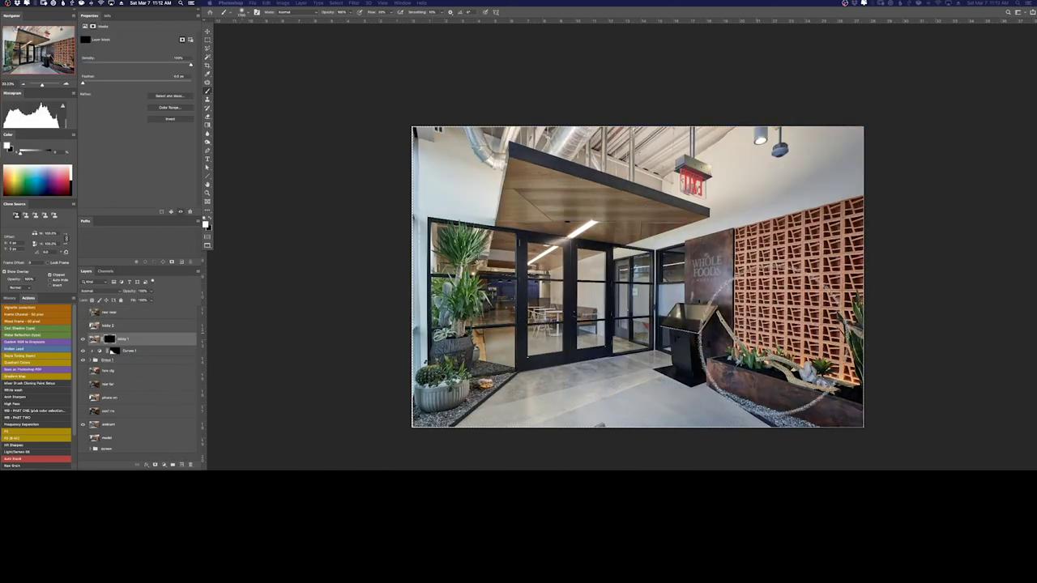
# Paint the brighter exposure over the sign, lasso the ceiling, and mask the lobby 2 and hero clg layers
pyautogui.moveTo(764, 347); pyautogui.dragTo(729, 150)
pyautogui.press('l')
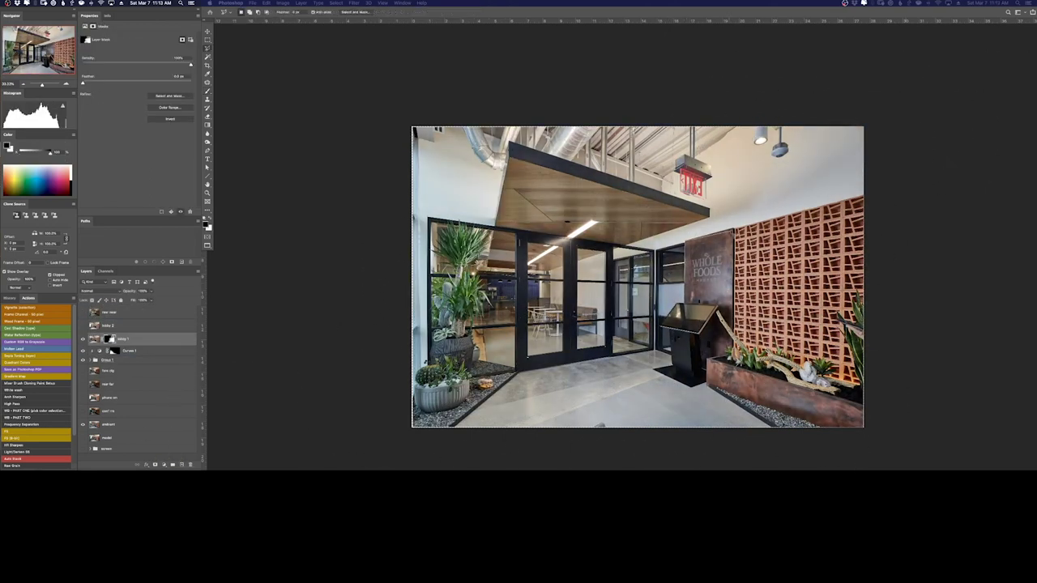
pyautogui.moveTo(896, 192); pyautogui.dragTo(535, 235)
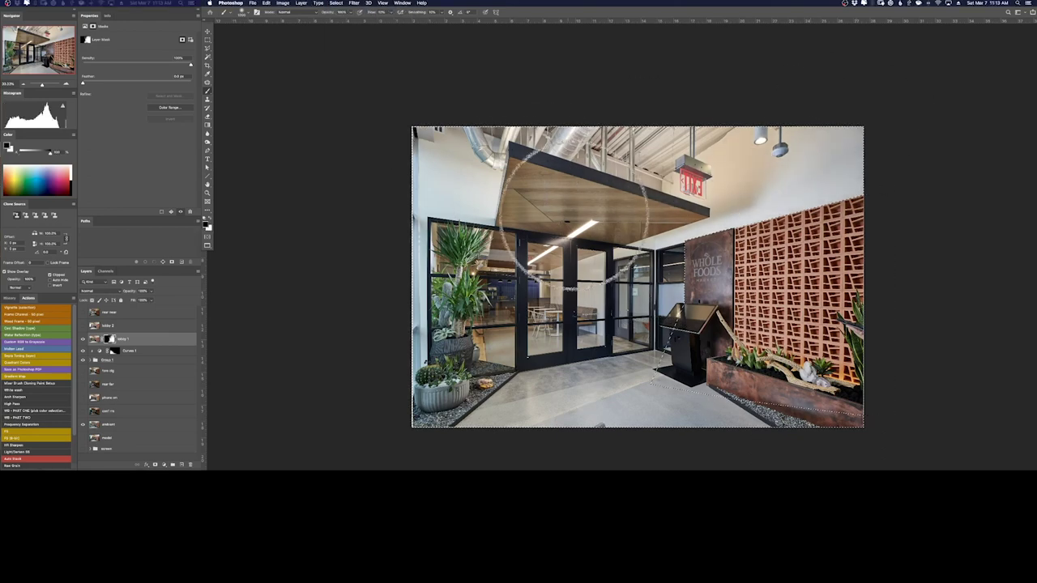
pyautogui.press('b')
pyautogui.hotkey('alt', ']')
pyautogui.press('l')
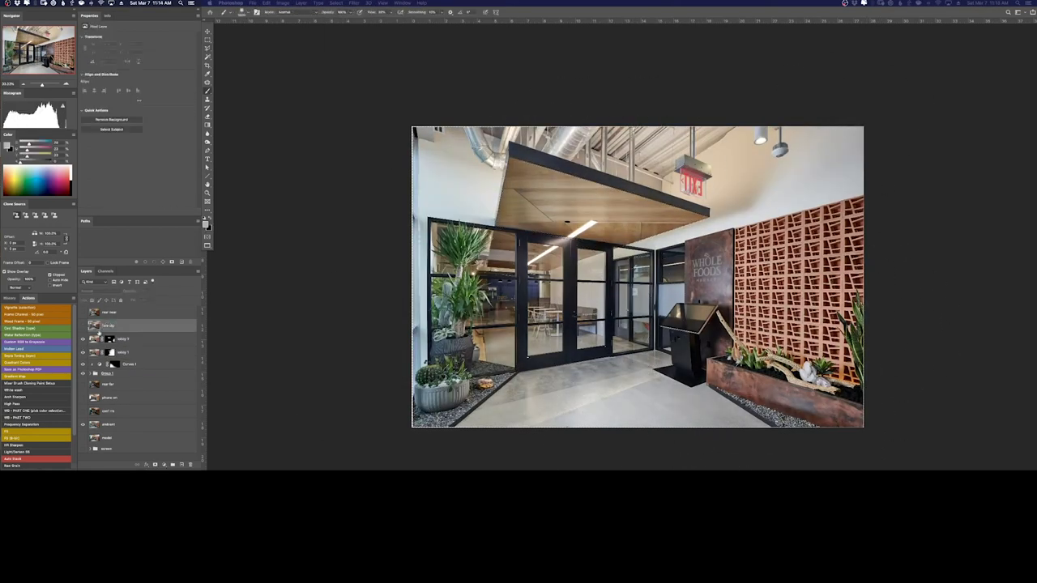
pyautogui.press('b')
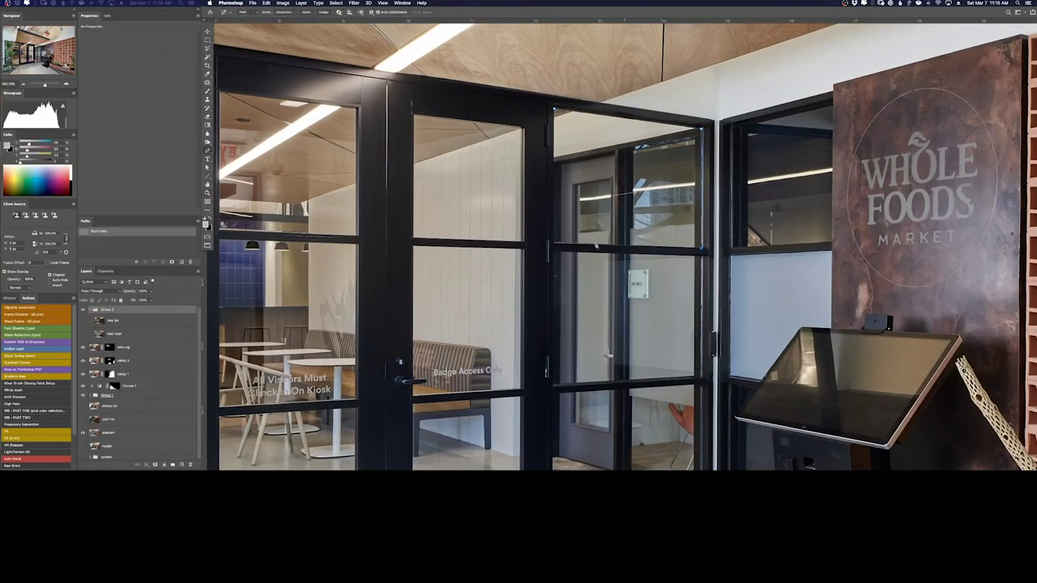
# Inspect the glass doors up close and move to a different exposure layer
pyautogui.scroll(-3, 622, 243)
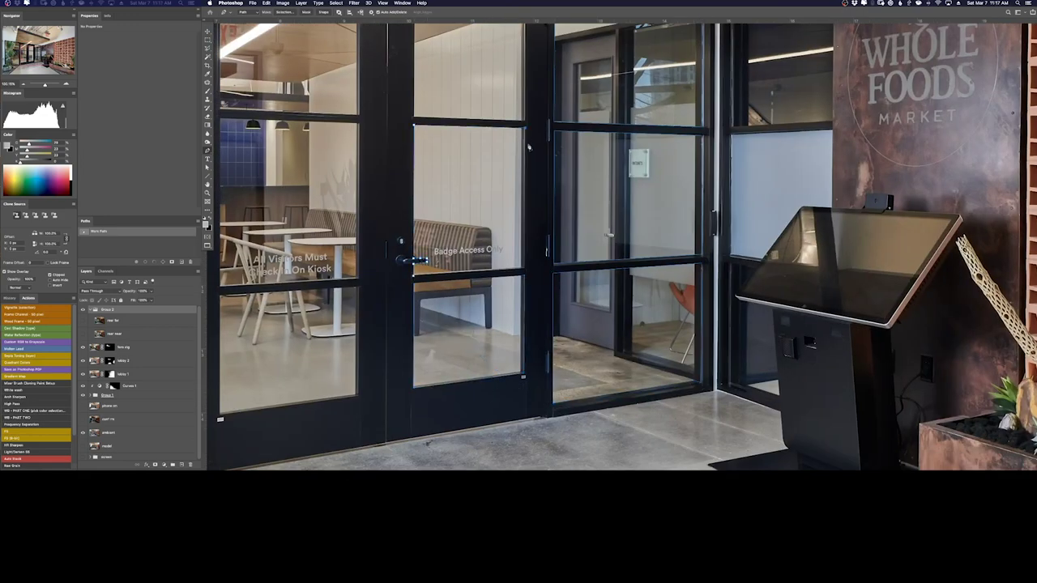
pyautogui.scroll(4, 415, 176)
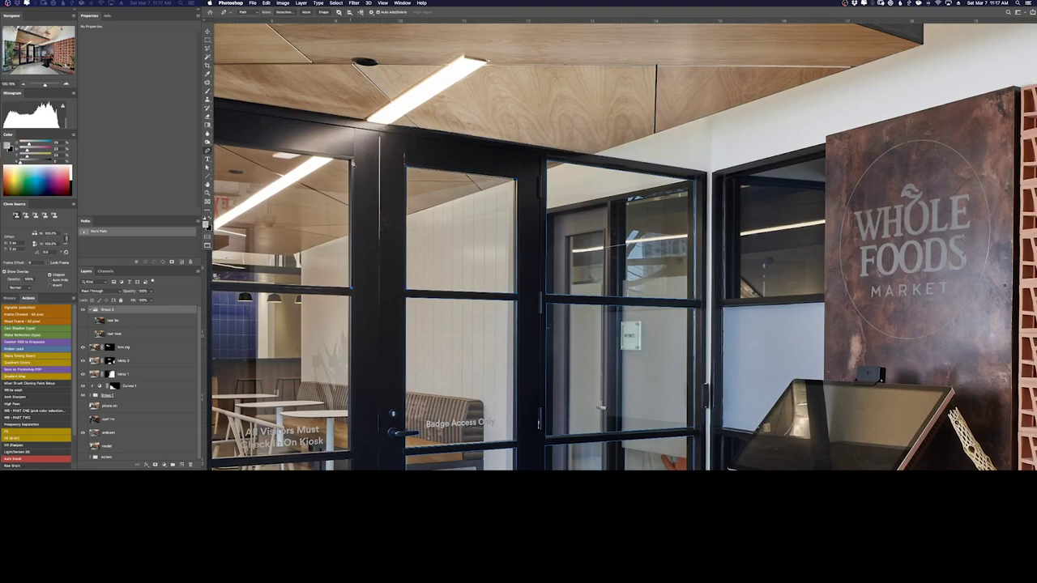
pyautogui.hscroll(-4, 402, 283)
pyautogui.scroll(-3, 400, 459)
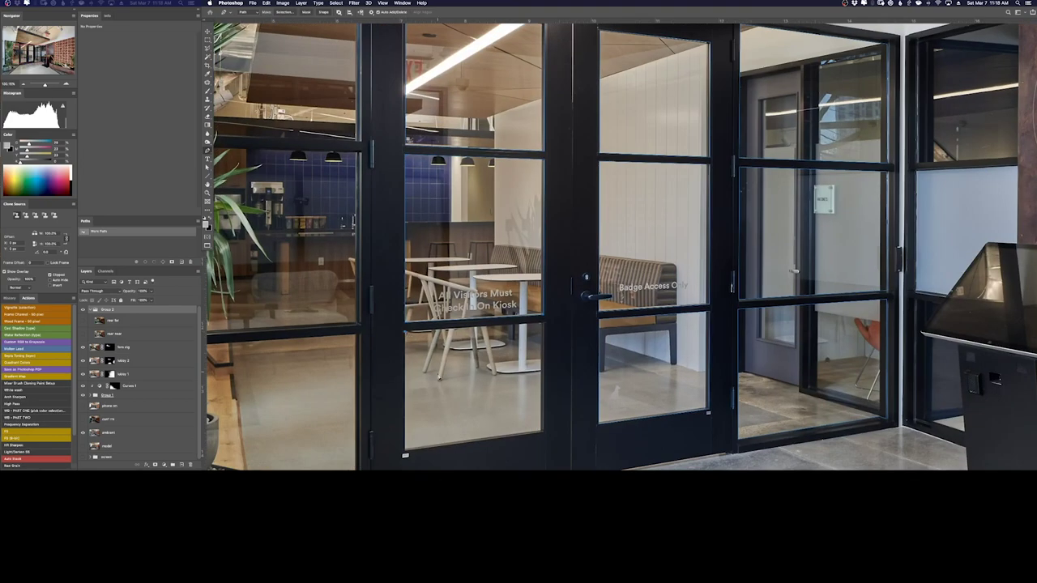
pyautogui.hscroll(-4, 621, 243)
pyautogui.scroll(-3, 620, 244)
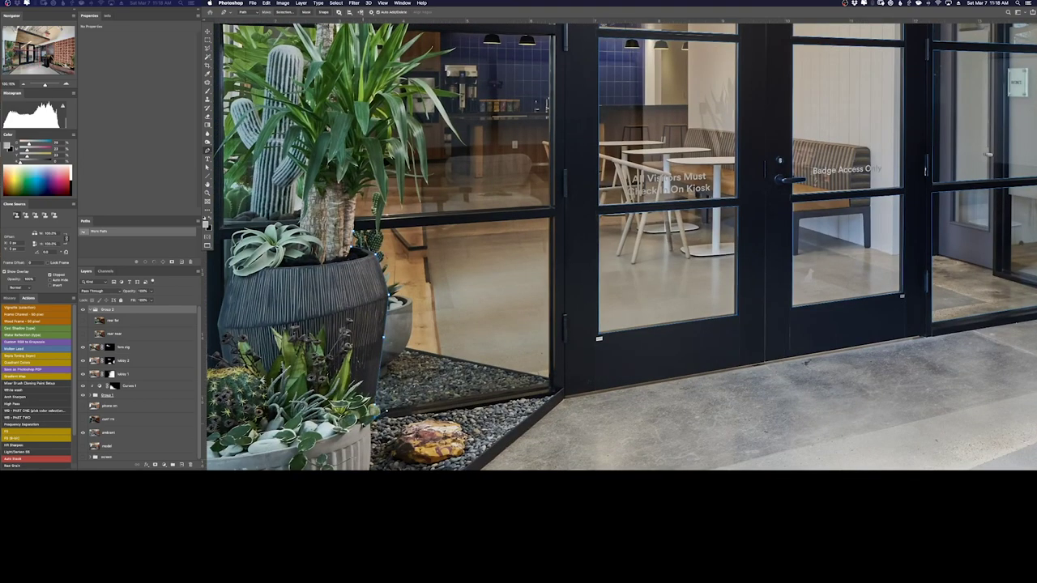
pyautogui.scroll(2, 290, 321)
pyautogui.hscroll(1, 290, 321)
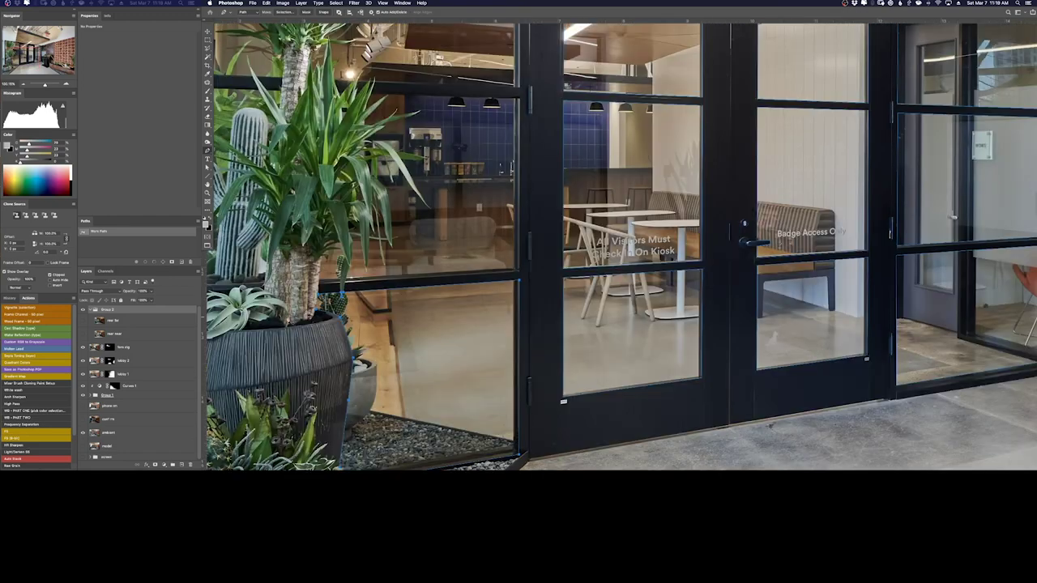
pyautogui.hotkey('alt', '[')
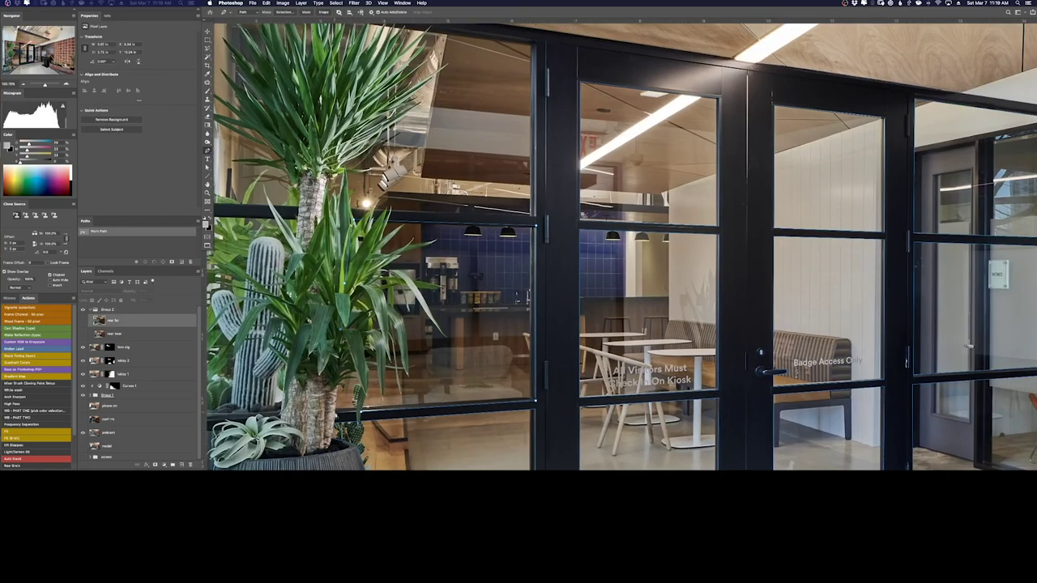
# Select the lower layer and the group's mask with the whole photo in view, ready to paint
pyautogui.hscroll(-3, 620, 244)
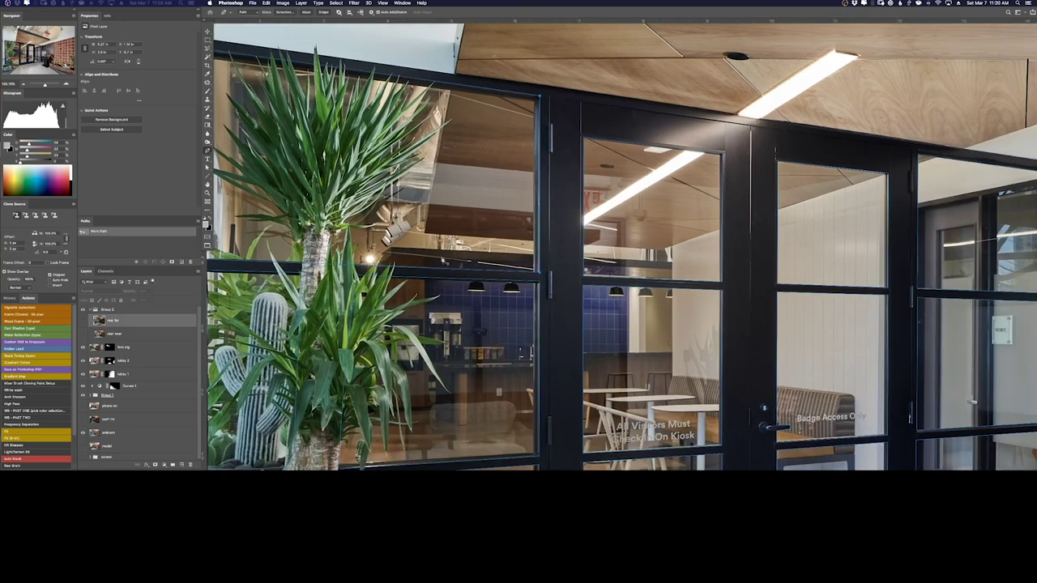
pyautogui.click(123, 349)
pyautogui.click(114, 336)
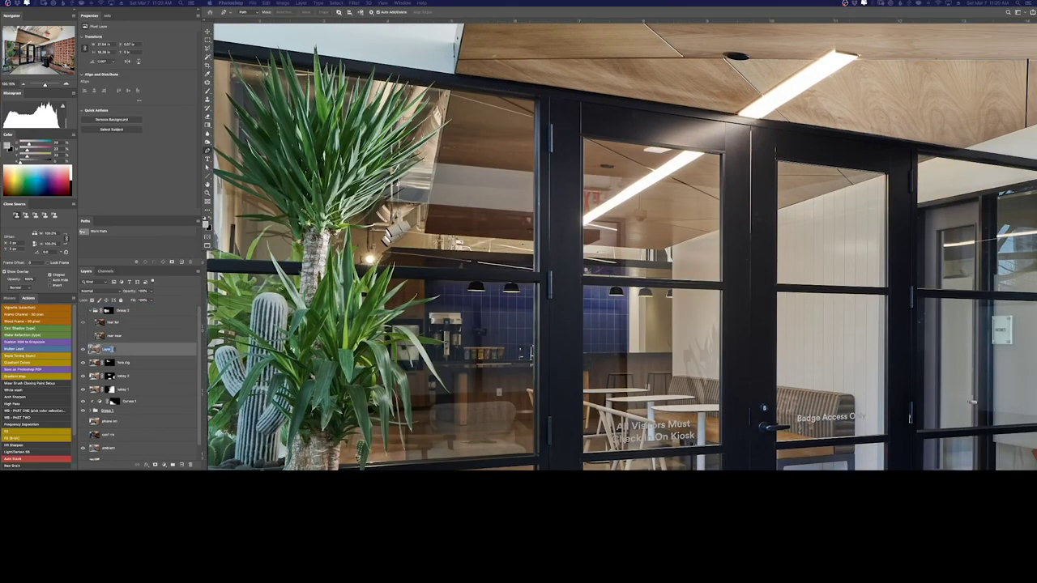
pyautogui.hotkey('ctrl', '0')
pyautogui.press('b')
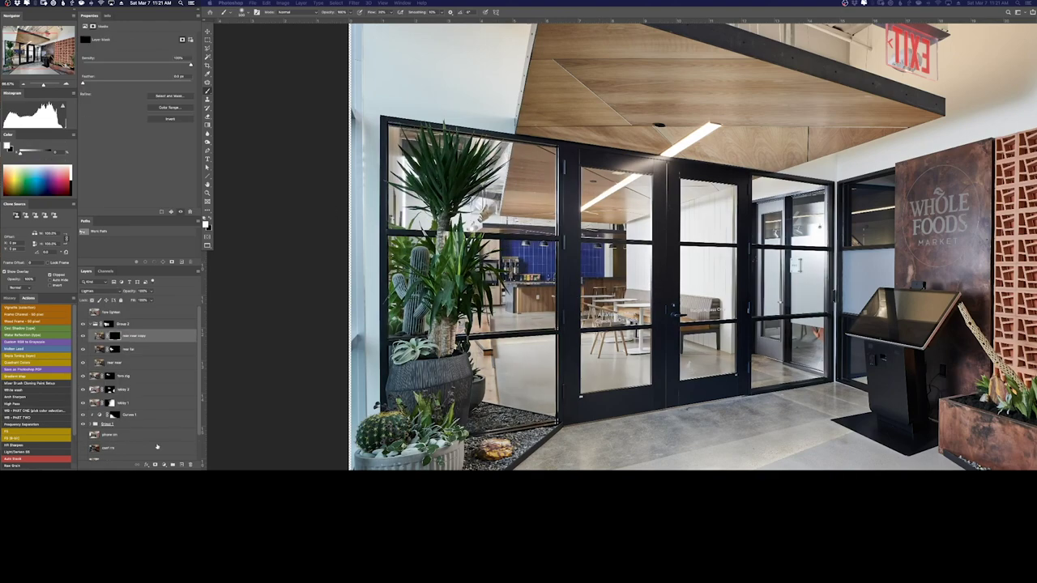
# Clear the haze over the potted plant and brighten it on the top lighten layer
pyautogui.hotkey('ctrl', '[')
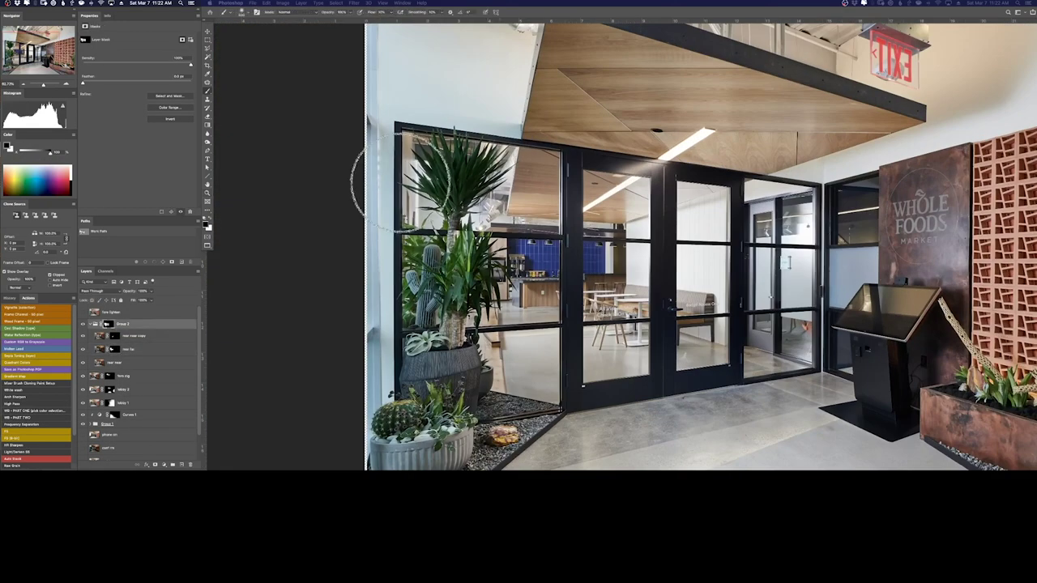
pyautogui.moveTo(399, 183); pyautogui.dragTo(393, 166)
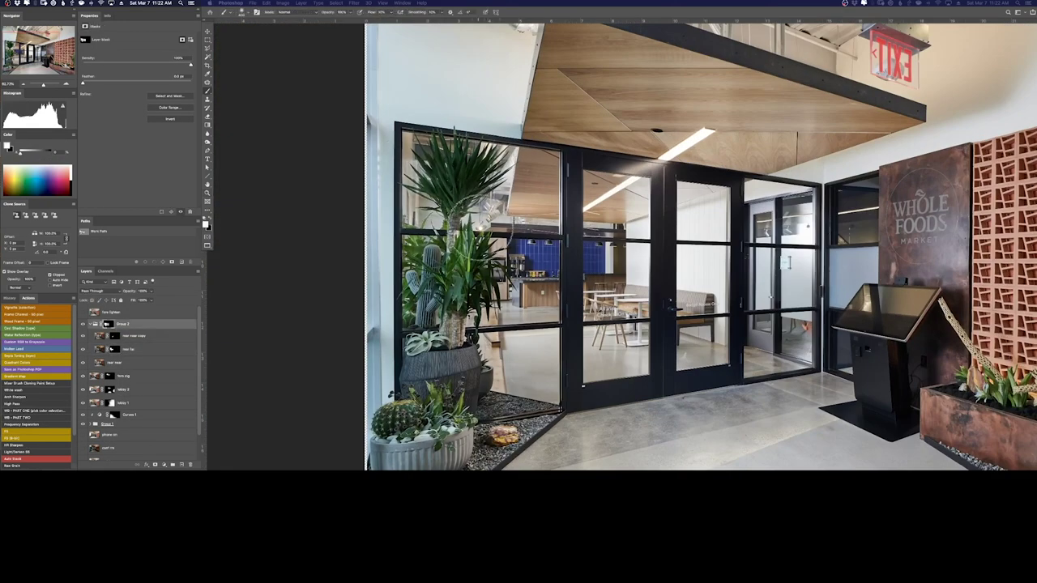
pyautogui.hotkey('alt', ']')
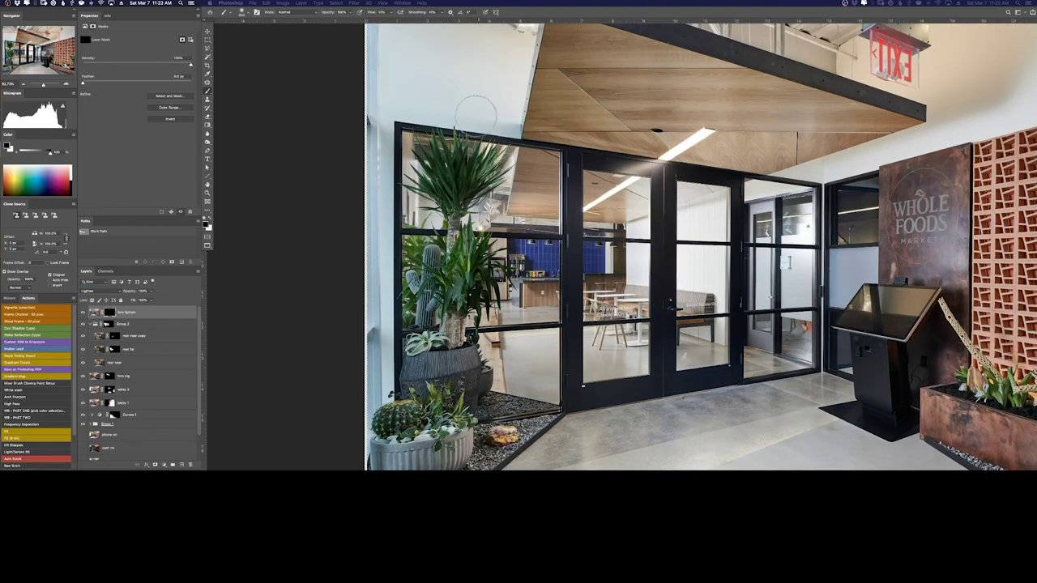
pyautogui.moveTo(474, 138)
pyautogui.mouseDown()
pyautogui.moveTo(474, 393)
pyautogui.moveTo(418, 267)
pyautogui.mouseUp()
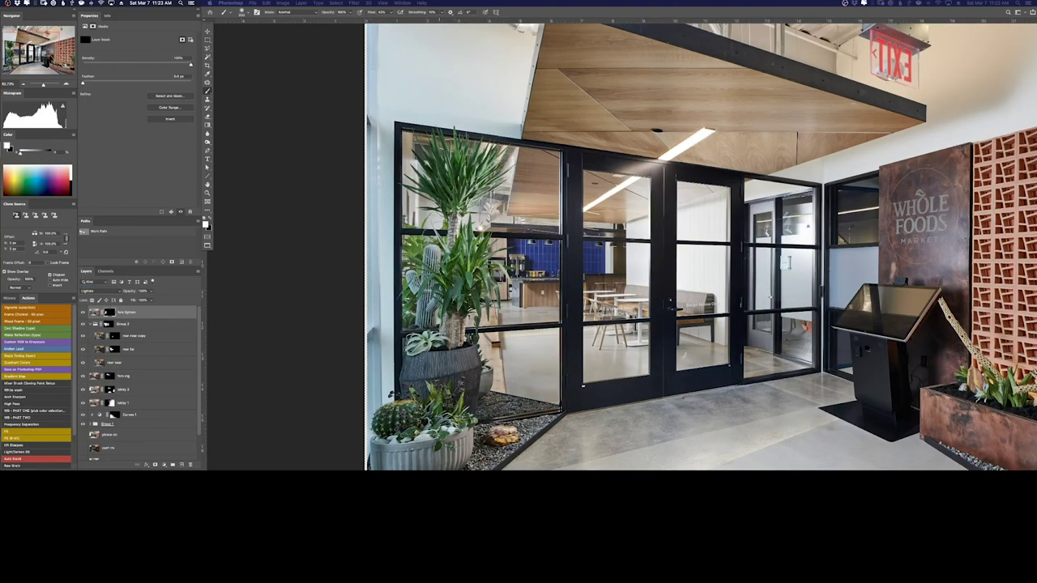
# Return to Group 2 with swapped painting colours and view the whole photo
pyautogui.hotkey('alt', '[')
pyautogui.press('x')
pyautogui.hotkey('ctrl', '0')
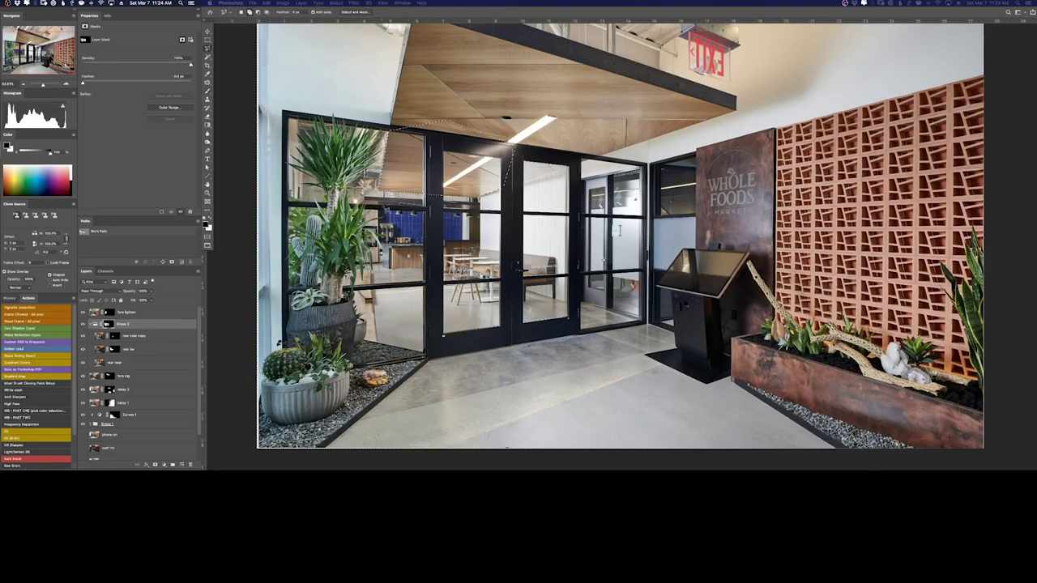
pyautogui.press('b')
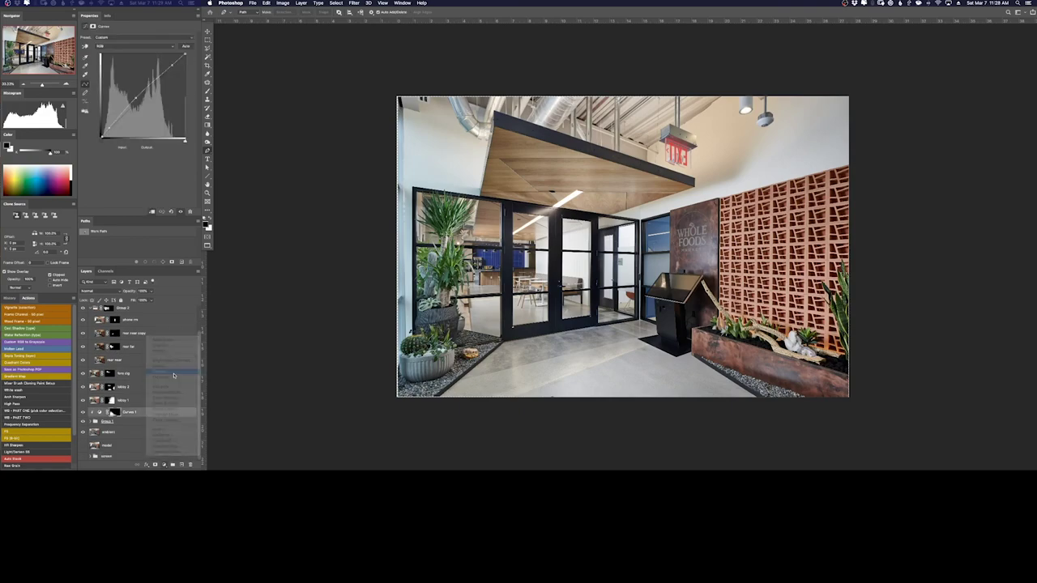
# Fill the Curves 2 mask with black for painting and expand the screen group
pyautogui.hotkey('ctrl', 'i')
pyautogui.press('b')
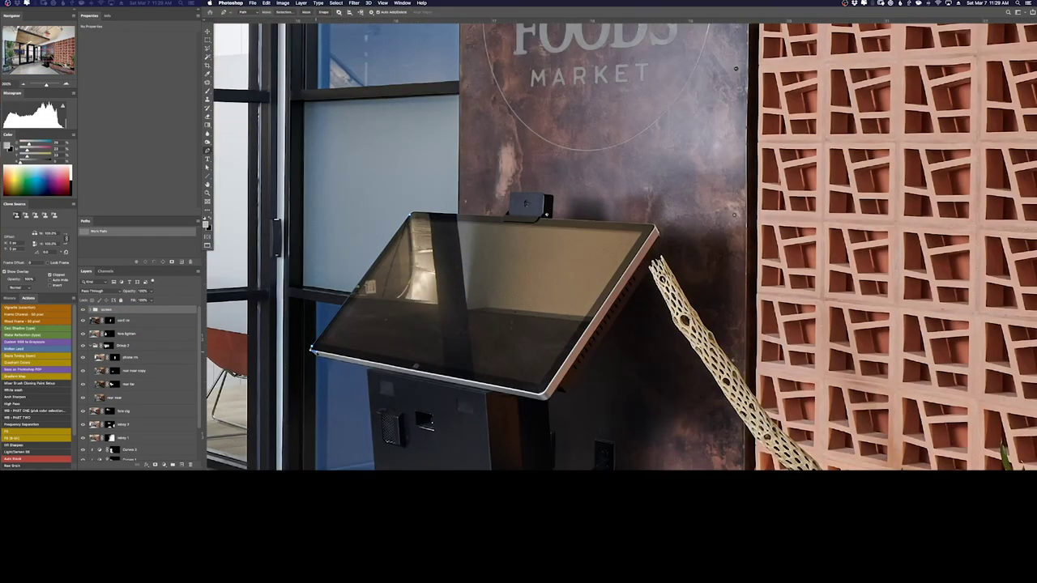
pyautogui.click(95, 309)
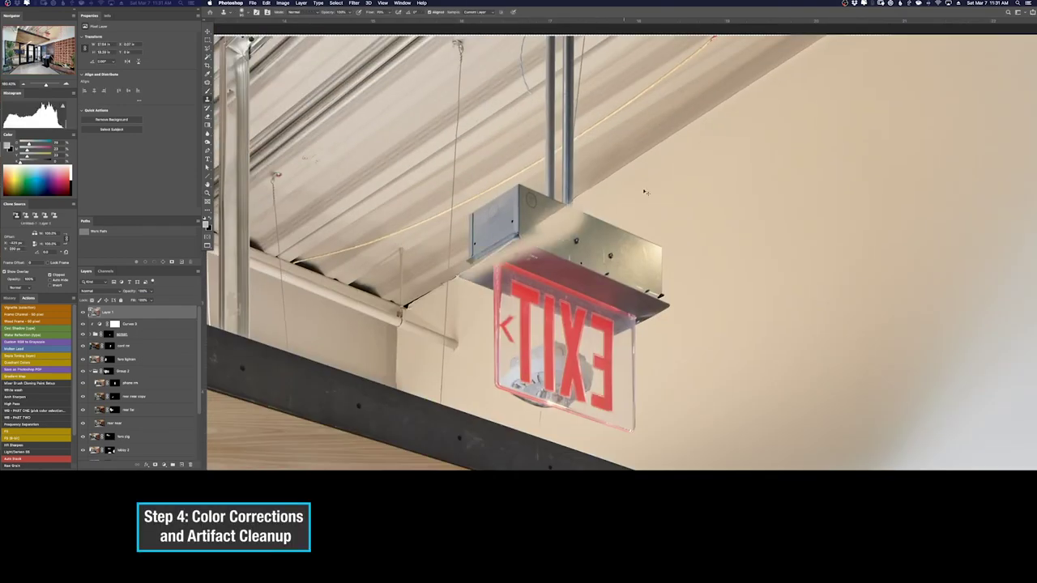
# Clone out the pole above the exit sign and paint out the orange cable and grey box
pyautogui.moveTo(559, 206); pyautogui.dragTo(601, 226)
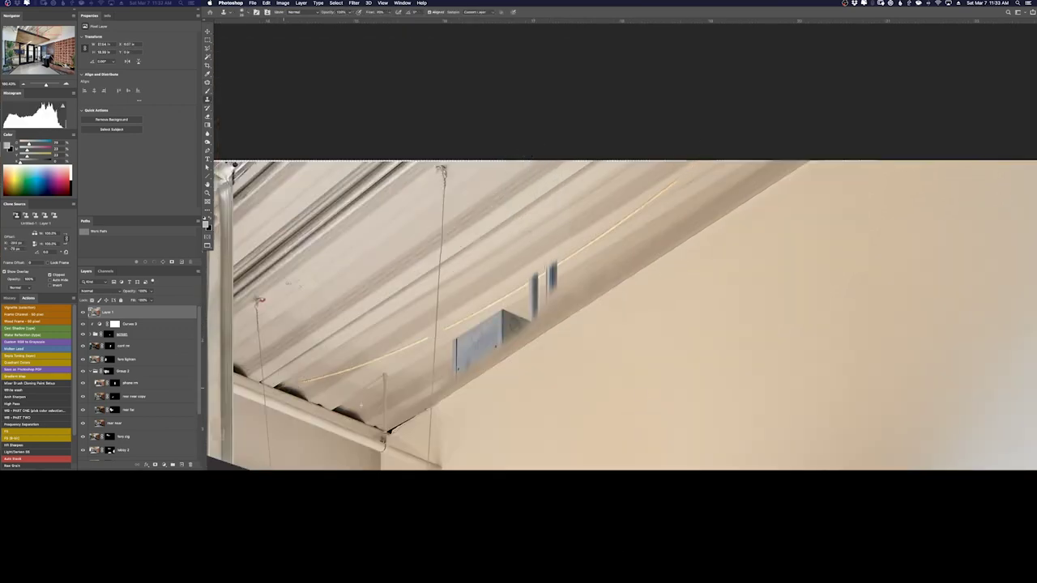
pyautogui.moveTo(306, 380)
pyautogui.mouseDown()
pyautogui.moveTo(398, 357)
pyautogui.moveTo(375, 357)
pyautogui.mouseUp()
pyautogui.moveTo(412, 338); pyautogui.dragTo(504, 286)
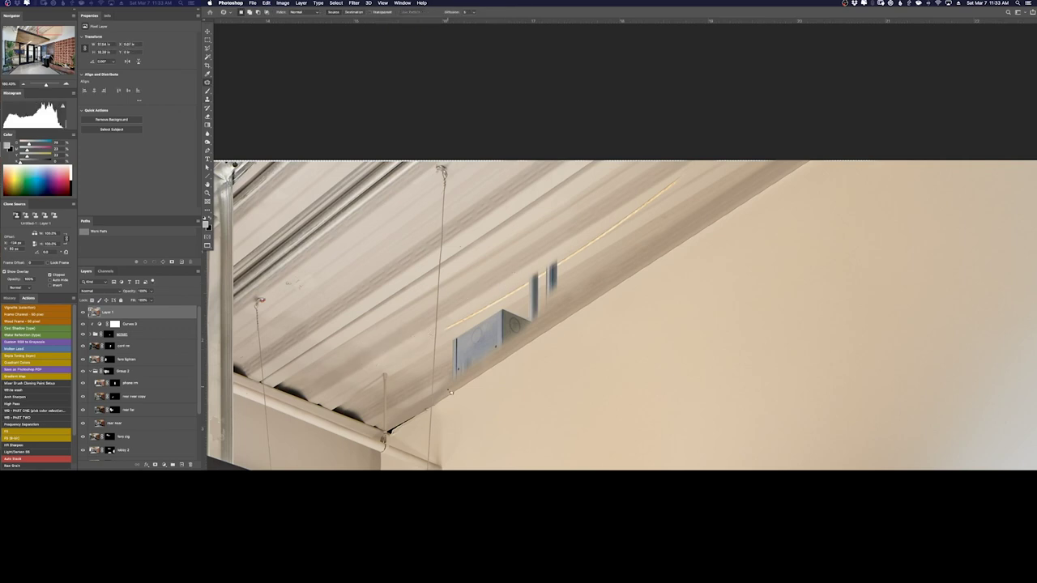
pyautogui.moveTo(451, 393); pyautogui.dragTo(554, 272)
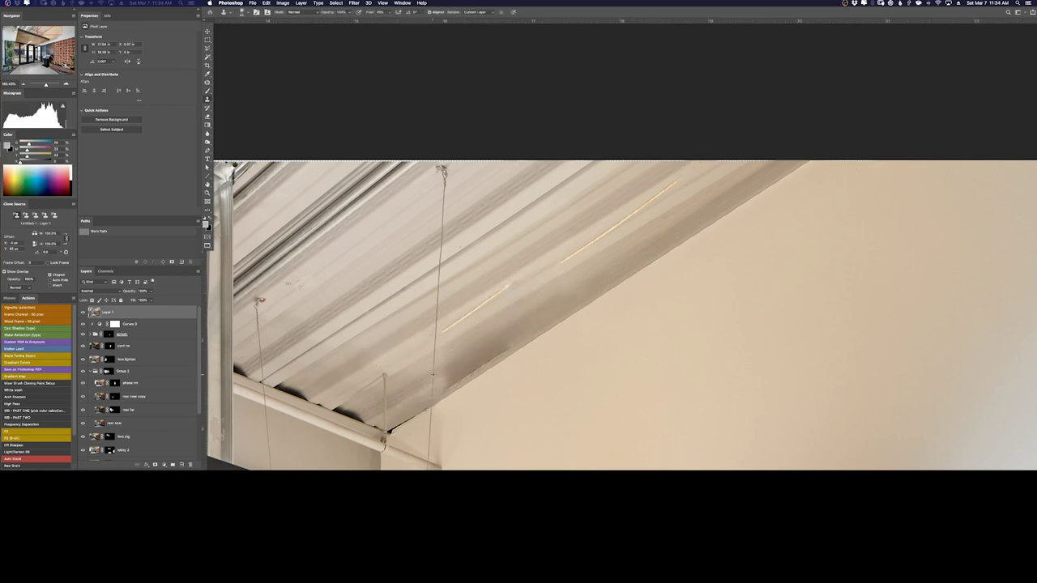
# Patch the box area and thin cable line with ceiling from above, deselecting after each patch
pyautogui.press('j')
pyautogui.moveTo(559, 318); pyautogui.dragTo(513, 291)
pyautogui.hotkey('ctrl', 'd')
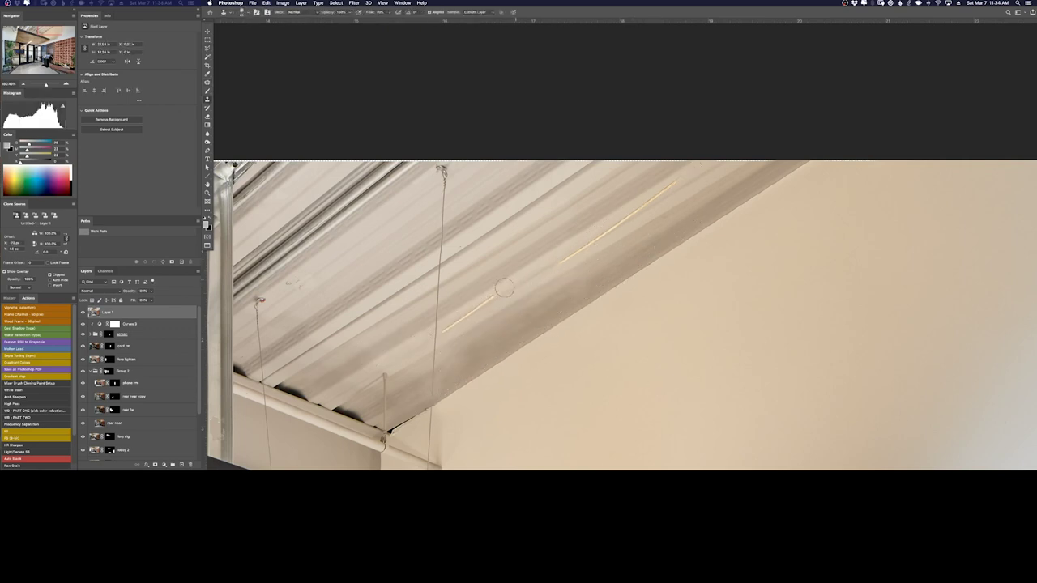
pyautogui.press('j')
pyautogui.moveTo(557, 260); pyautogui.dragTo(606, 273)
pyautogui.hotkey('ctrl', 'd')
pyautogui.scroll(-5, 696, 179)
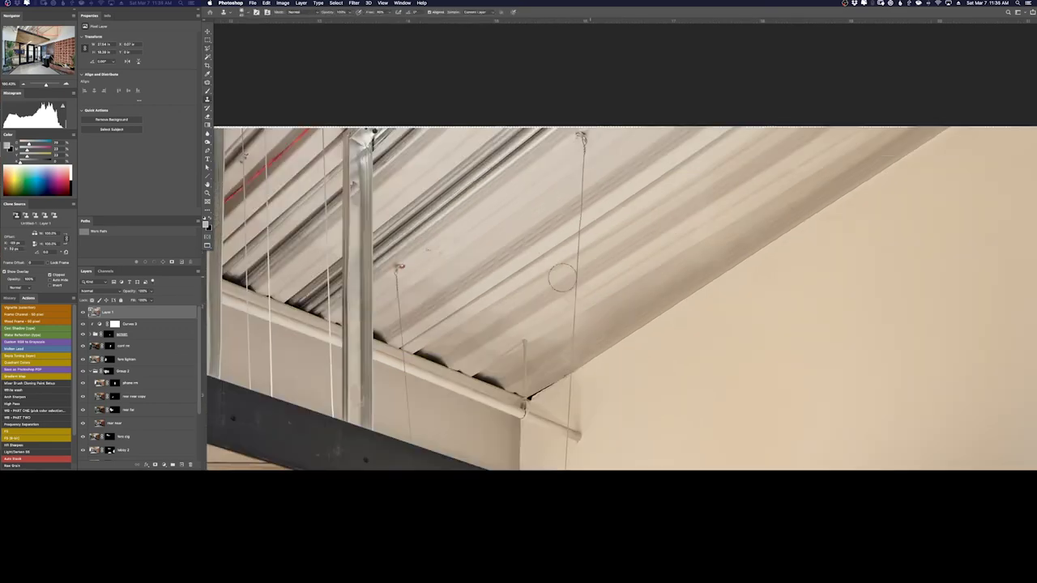
pyautogui.press('j')
pyautogui.scroll(-5, 648, 235)
# Pan down to the kiosk and planter and switch to the Spot Healing Brush
pyautogui.scroll(-5, 624, 268)
pyautogui.scroll(-3, 607, 284)
pyautogui.scroll(-5, 606, 284)
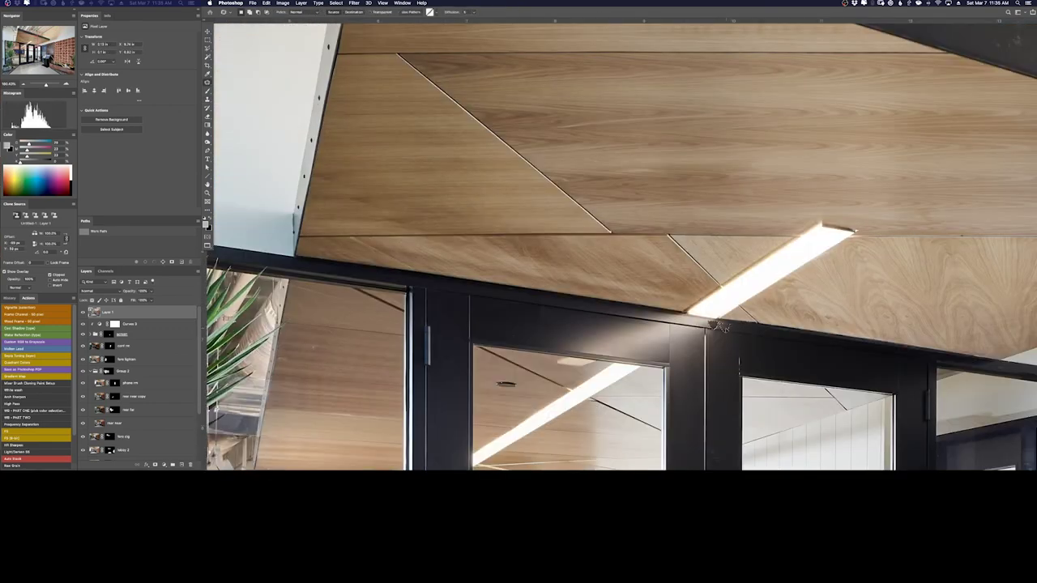
pyautogui.scroll(-5, 488, 187)
pyautogui.hscroll(5, 487, 188)
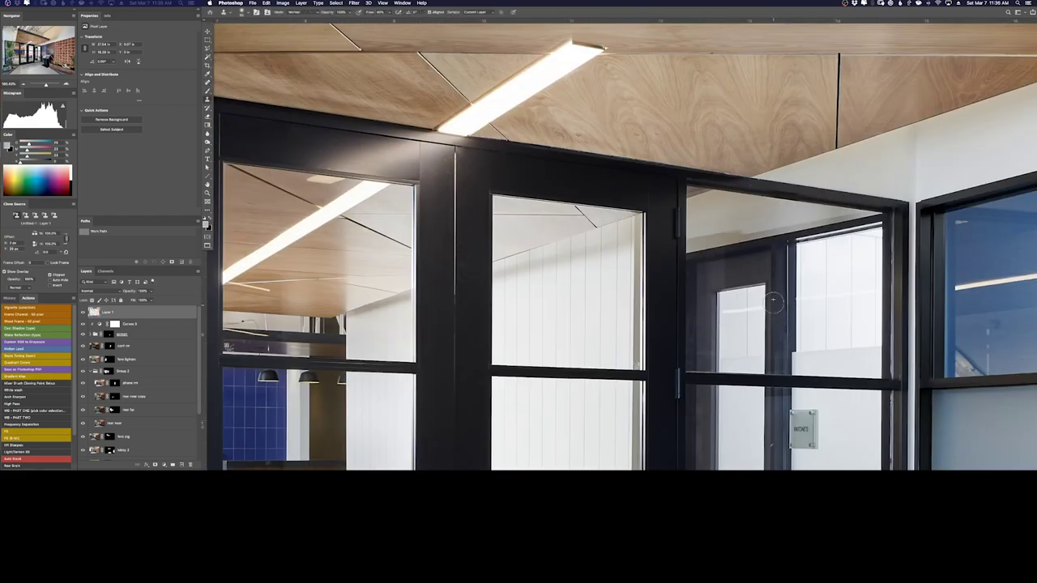
pyautogui.hscroll(5, 685, 318)
pyautogui.scroll(1, 729, 284)
pyautogui.hscroll(4, 906, 312)
pyautogui.scroll(-2, 906, 312)
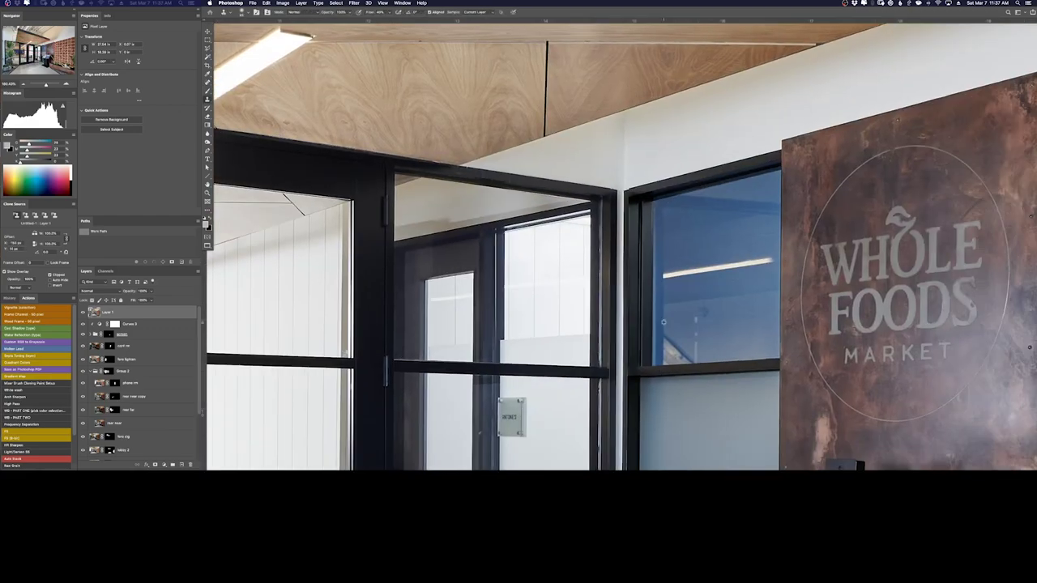
pyautogui.press('j')
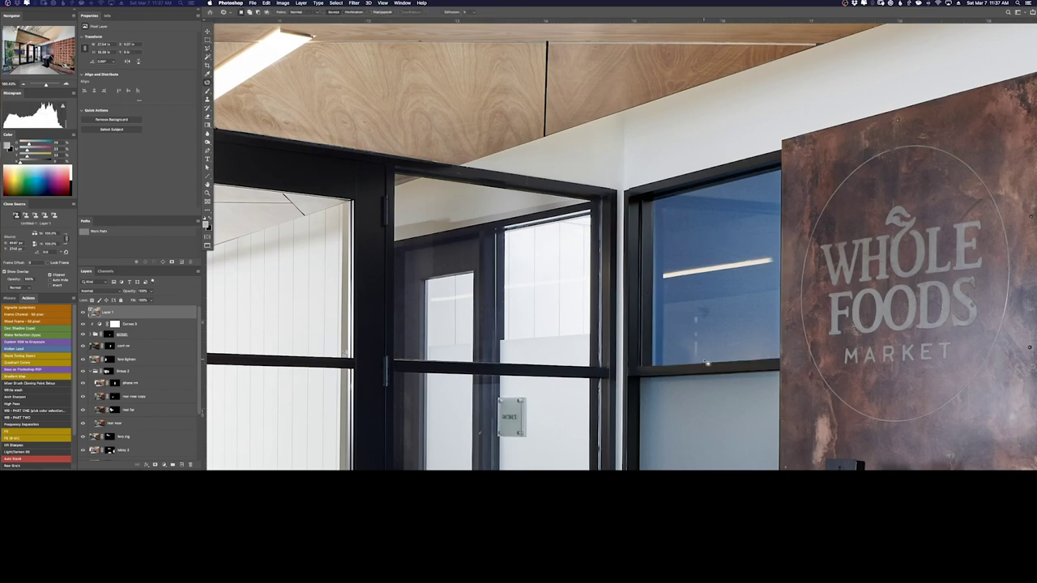
pyautogui.scroll(-5, 721, 259)
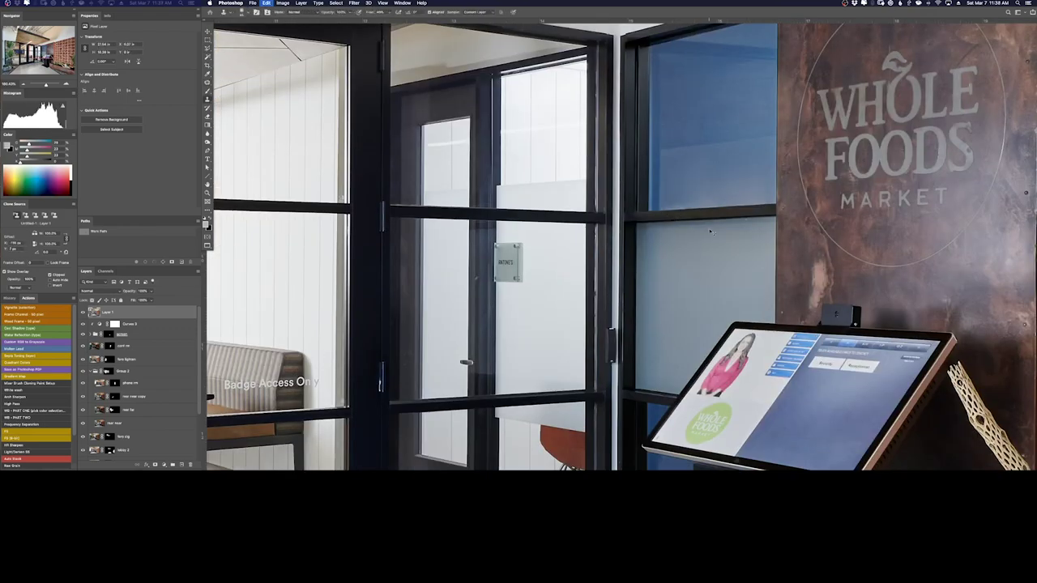
pyautogui.scroll(-1, 713, 219)
pyautogui.hscroll(-1, 713, 219)
pyautogui.press('j')
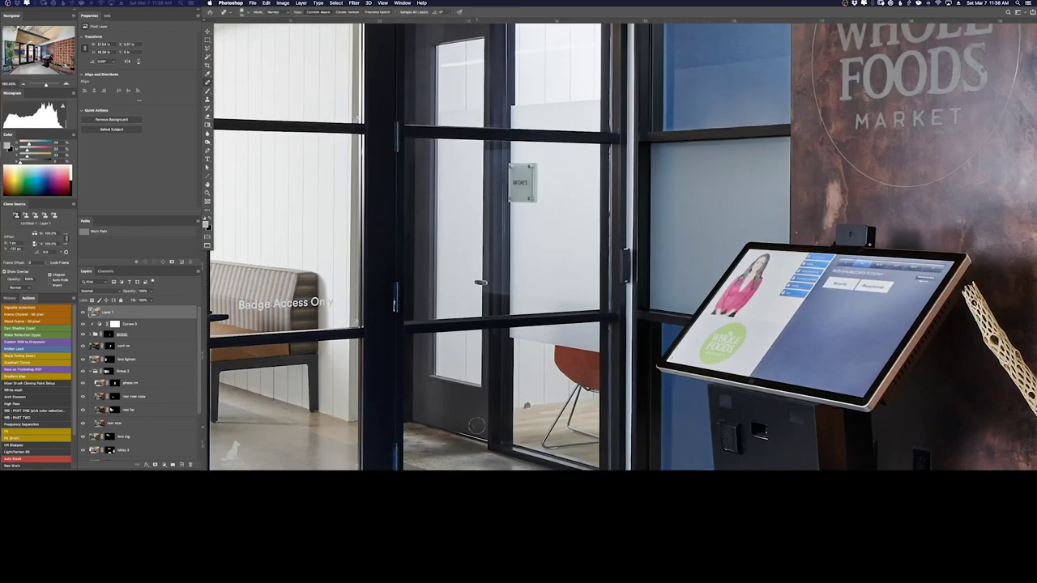
pyautogui.scroll(-4, 411, 227)
pyautogui.hscroll(3, 703, 300)
pyautogui.scroll(-1, 680, 295)
pyautogui.hscroll(3, 680, 295)
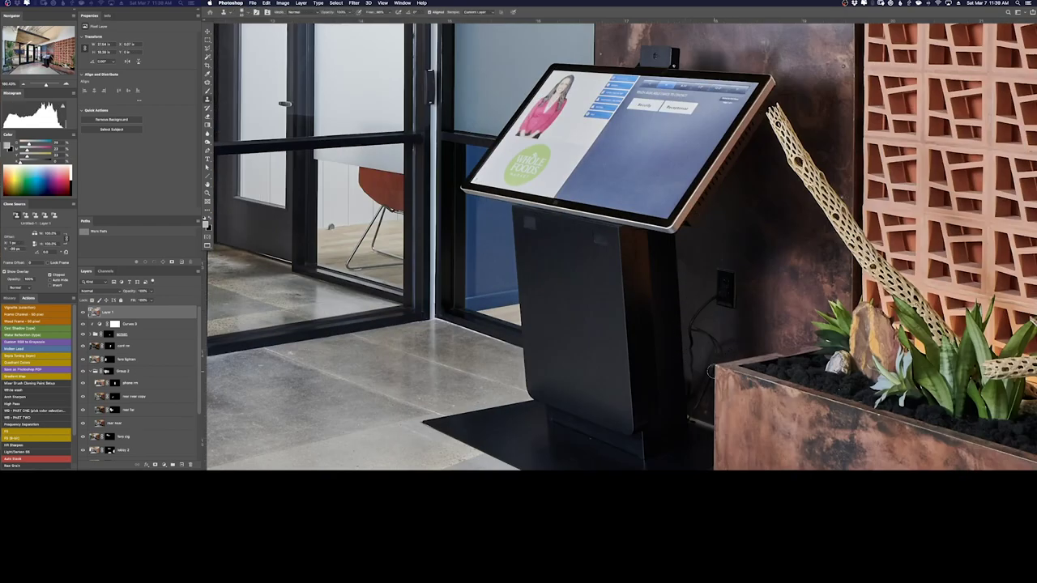
# Heal away the cable near the planter, then pan around to inspect the kiosk area
pyautogui.moveTo(747, 347); pyautogui.dragTo(713, 284)
pyautogui.scroll(-4, 713, 284)
pyautogui.hscroll(2, 713, 284)
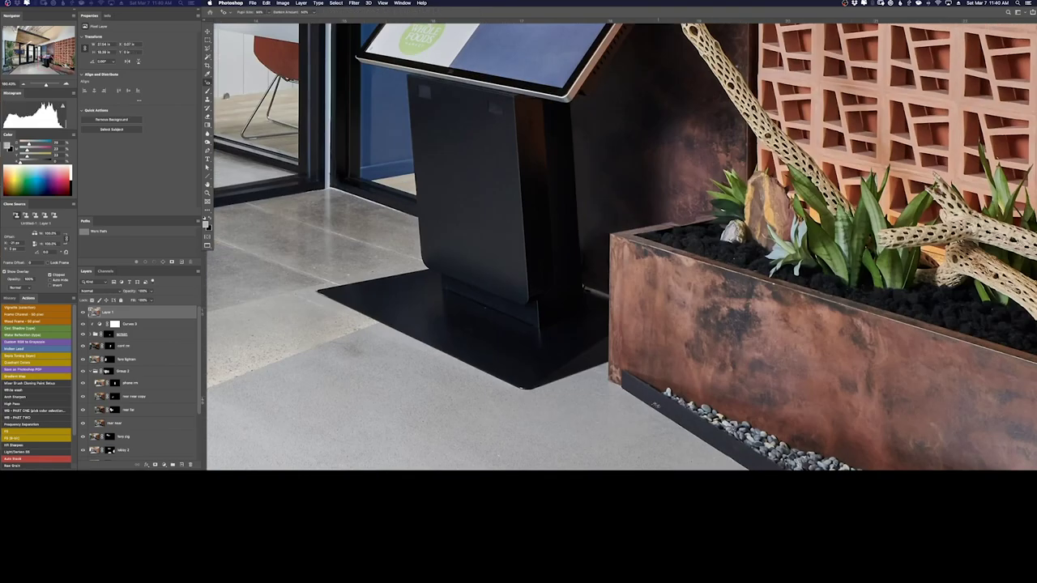
pyautogui.scroll(6, 718, 152)
pyautogui.hscroll(2, 718, 152)
pyautogui.scroll(-2, 718, 153)
pyautogui.hscroll(5, 718, 152)
pyautogui.scroll(-4, 718, 152)
pyautogui.hscroll(-3, 718, 153)
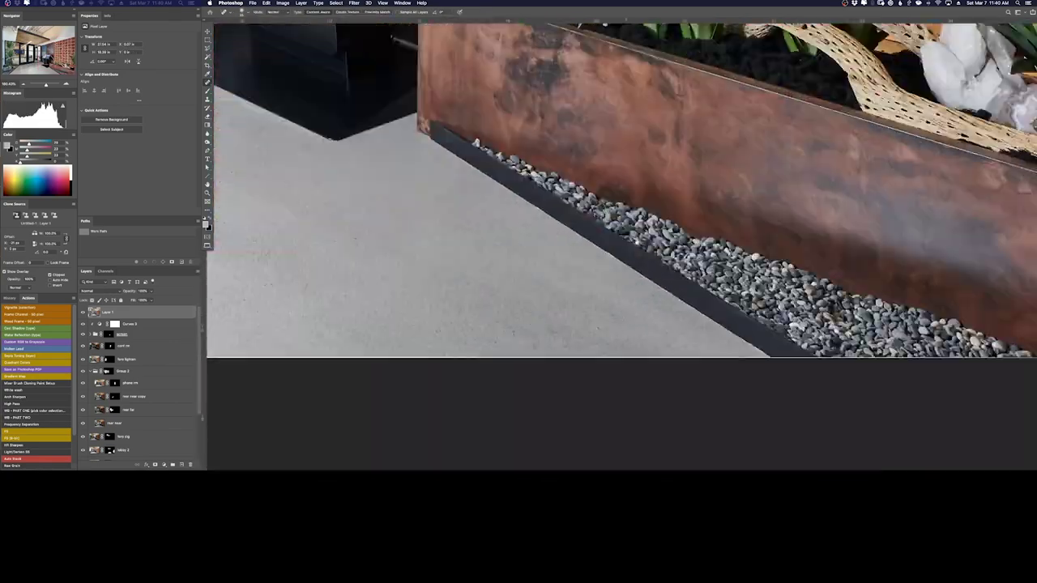
pyautogui.hscroll(-5, 567, 121)
pyautogui.scroll(-2, 481, 39)
pyautogui.hscroll(-6, 481, 39)
pyautogui.scroll(-1, 481, 39)
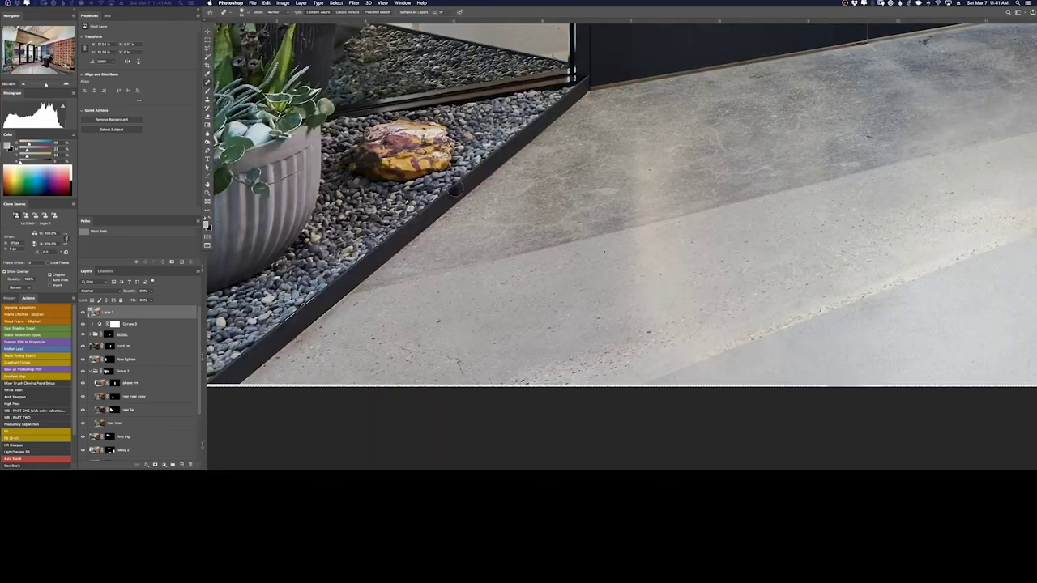
pyautogui.hscroll(-4, 455, 189)
pyautogui.scroll(2, 455, 188)
pyautogui.scroll(6, 456, 189)
pyautogui.scroll(5, 455, 188)
pyautogui.scroll(1, 456, 189)
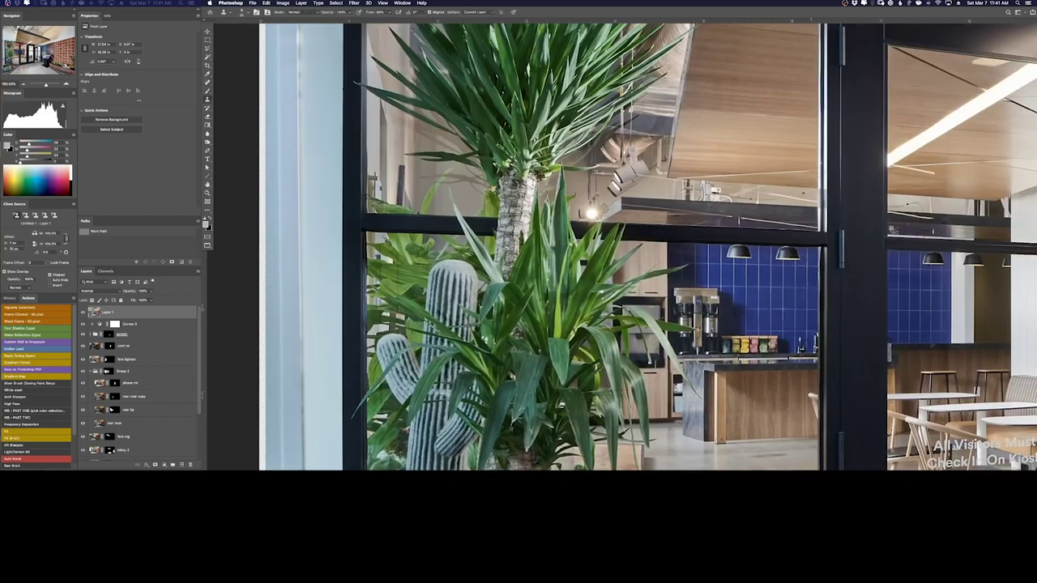
pyautogui.hscroll(6, 877, 461)
pyautogui.scroll(1, 878, 460)
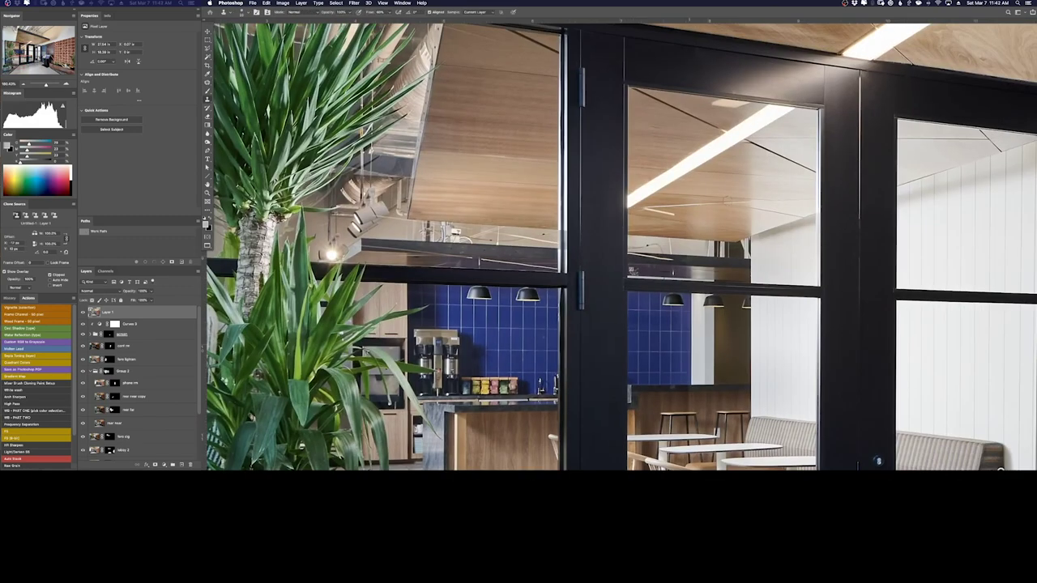
pyautogui.scroll(2, 877, 460)
pyautogui.hscroll(1, 878, 460)
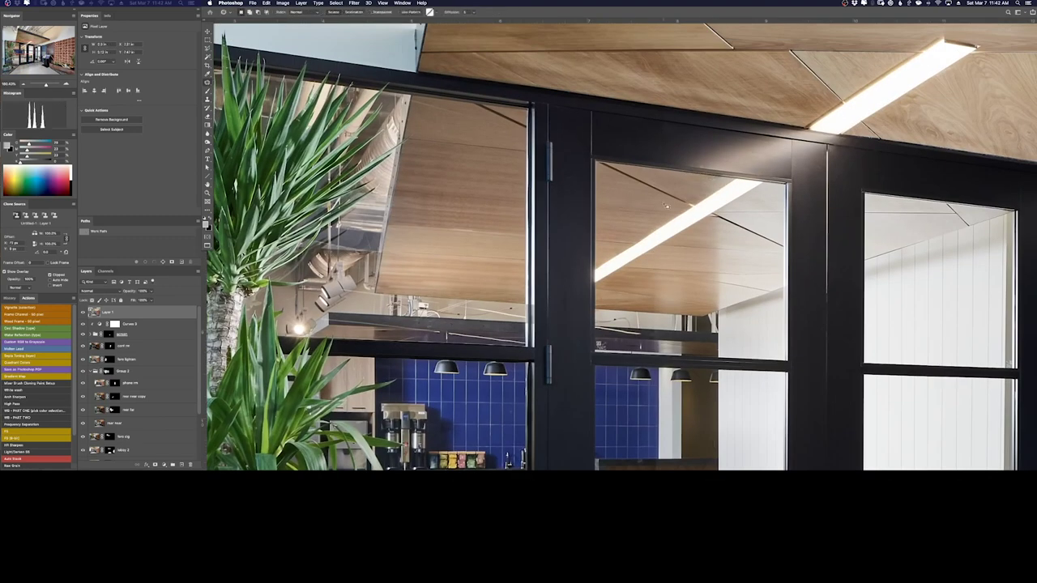
pyautogui.hscroll(-3, 666, 206)
pyautogui.hscroll(-10, 891, 184)
pyautogui.scroll(-5, 961, 197)
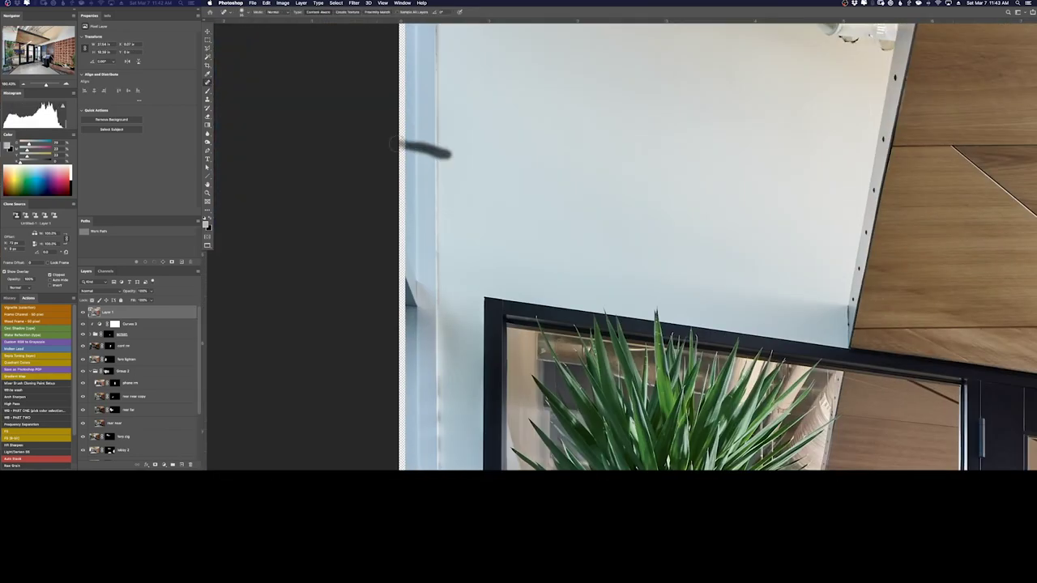
pyautogui.scroll(-10, 394, 144)
pyautogui.scroll(-5, 487, 202)
pyautogui.scroll(3, 608, 202)
pyautogui.hscroll(5, 608, 202)
pyautogui.hscroll(5, 745, 195)
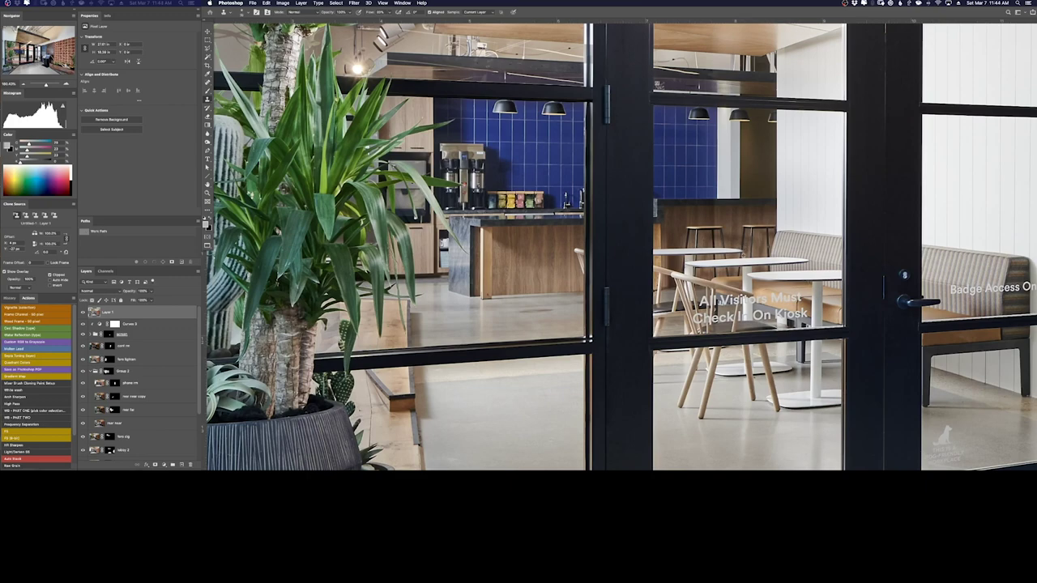
pyautogui.scroll(-5, 554, 234)
pyautogui.hscroll(6, 554, 234)
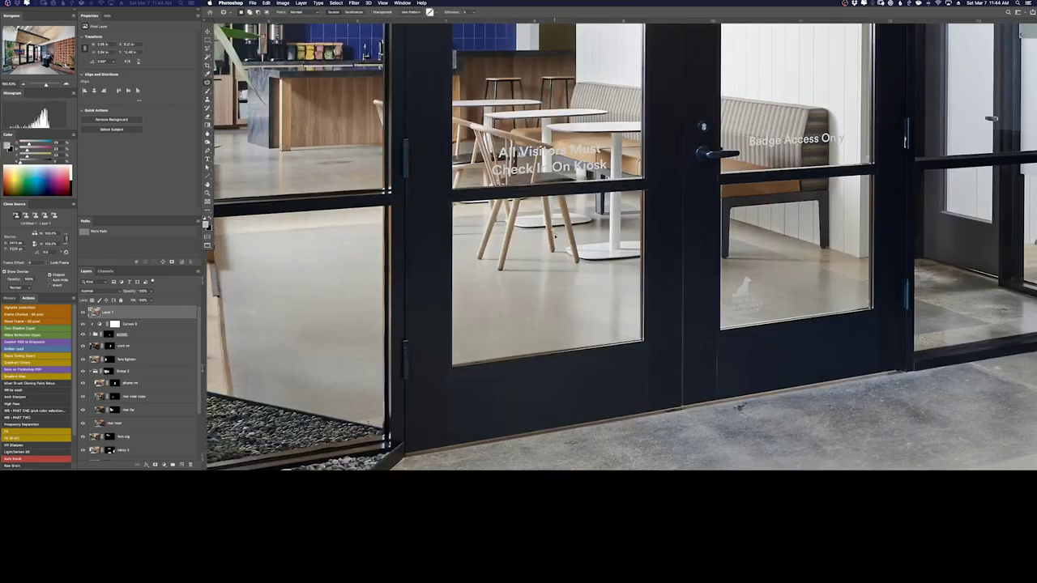
pyautogui.hscroll(10, 445, 265)
pyautogui.scroll(2, 445, 265)
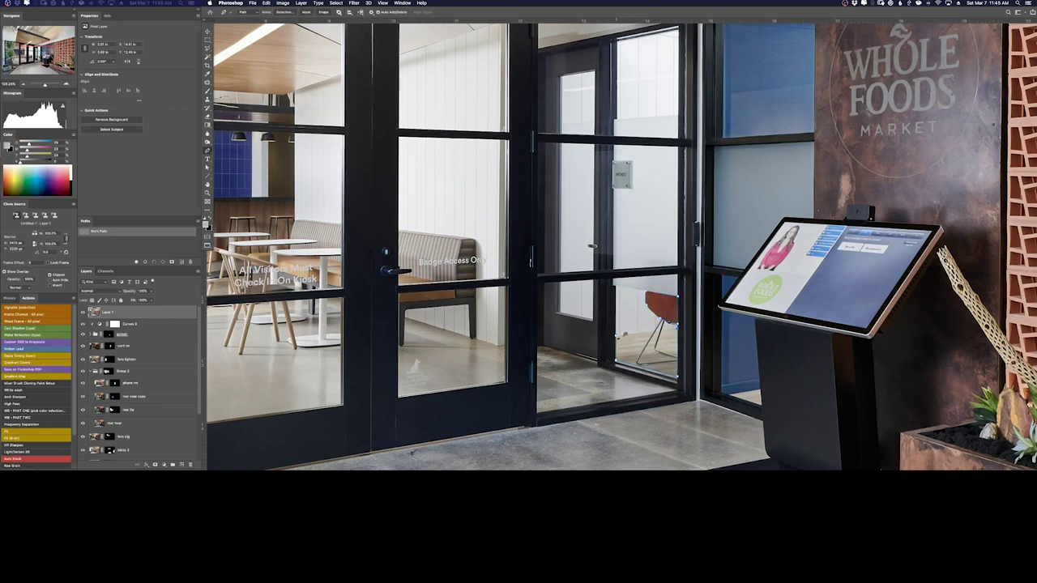
pyautogui.scroll(4, 755, 322)
pyautogui.hscroll(5, 755, 323)
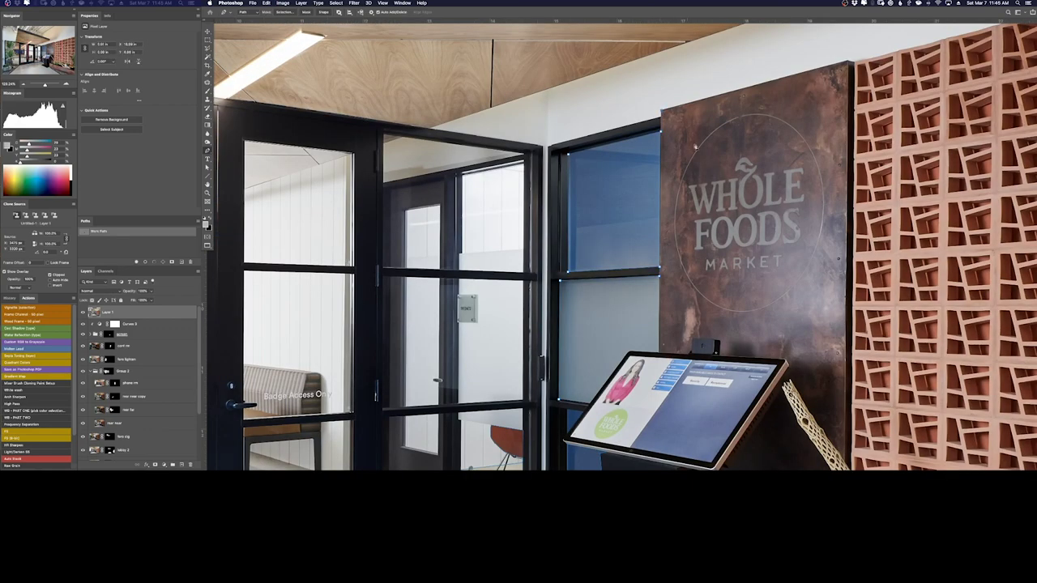
pyautogui.hscroll(10, 695, 147)
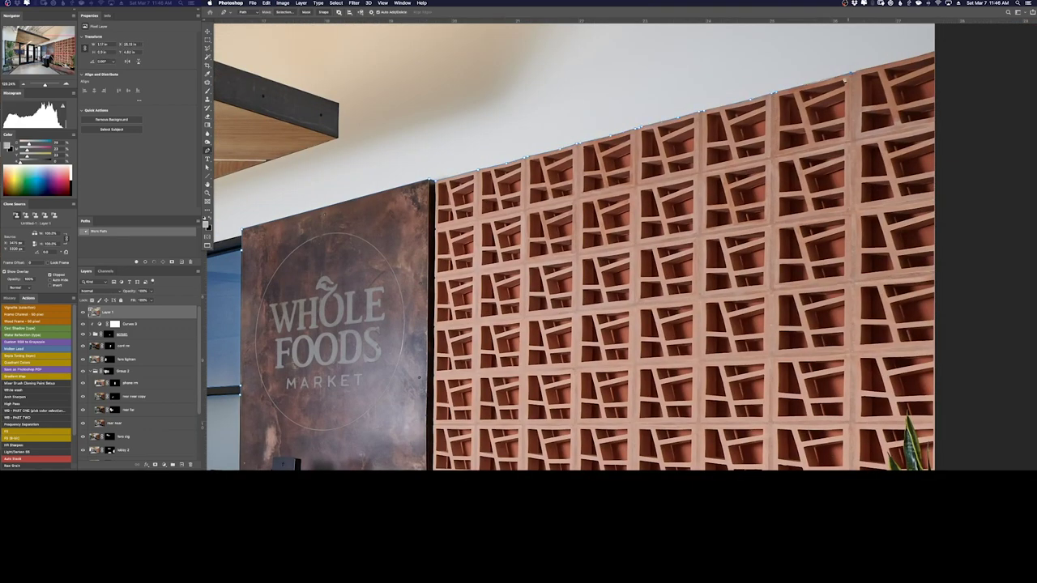
pyautogui.scroll(-3, 950, 197)
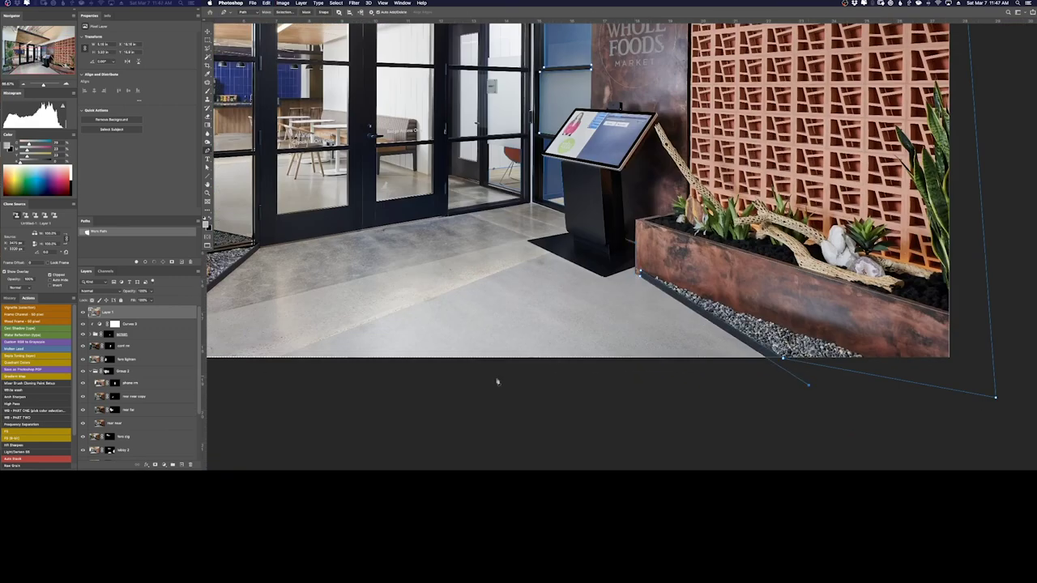
# Trace a Pen path up the kiosk edge, along the gravel edge and the pot rim
pyautogui.hscroll(-5, 683, 209)
pyautogui.click(824, 272)
pyautogui.click(845, 238)
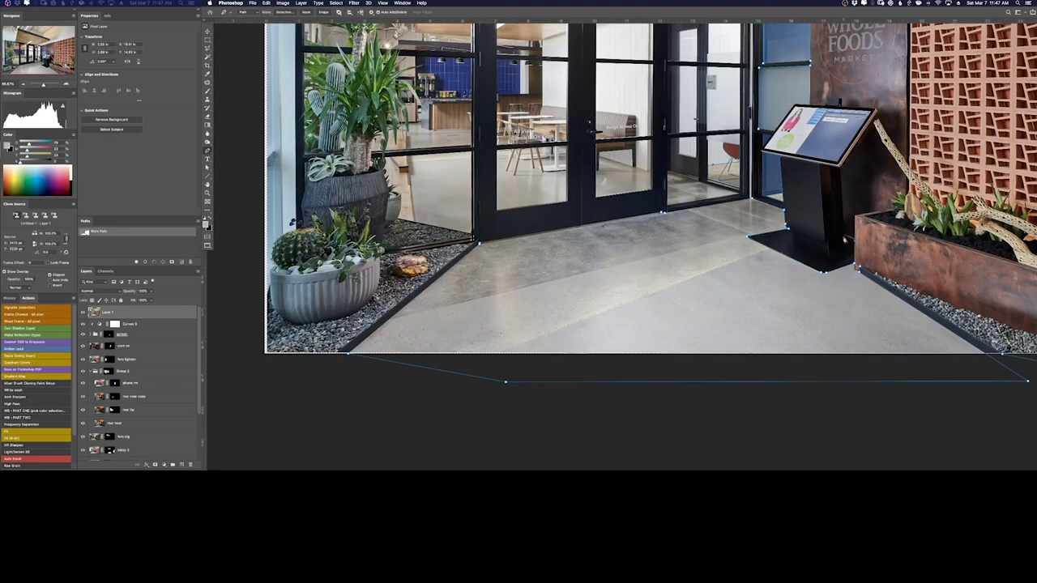
pyautogui.click(845, 164)
pyautogui.hscroll(-2, 648, 187)
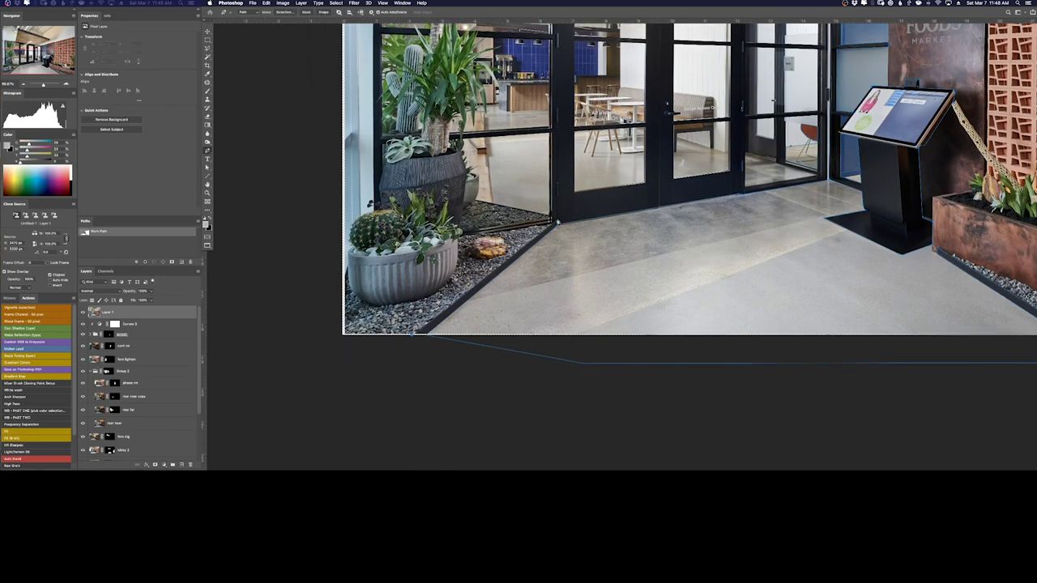
pyautogui.moveTo(519, 232); pyautogui.dragTo(405, 195)
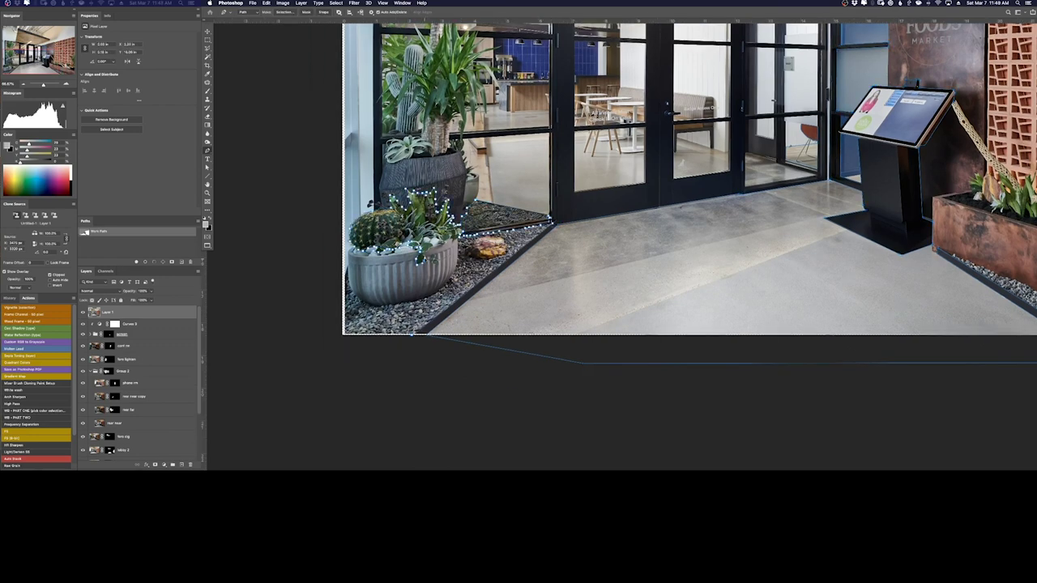
pyautogui.moveTo(428, 246); pyautogui.dragTo(454, 242)
# Extend the path around the yucca leaves and along the door frame, then fit the image
pyautogui.scroll(3, 377, 352)
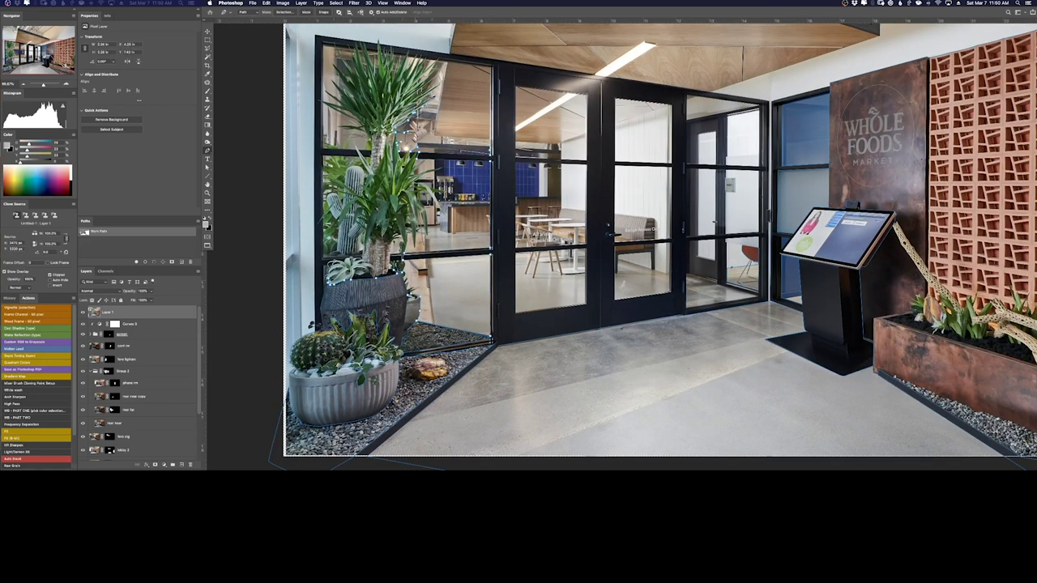
pyautogui.moveTo(426, 103)
pyautogui.mouseDown()
pyautogui.moveTo(446, 84)
pyautogui.moveTo(492, 143)
pyautogui.mouseUp()
pyautogui.moveTo(353, 51); pyautogui.dragTo(348, 73)
pyautogui.moveTo(325, 153); pyautogui.dragTo(358, 153)
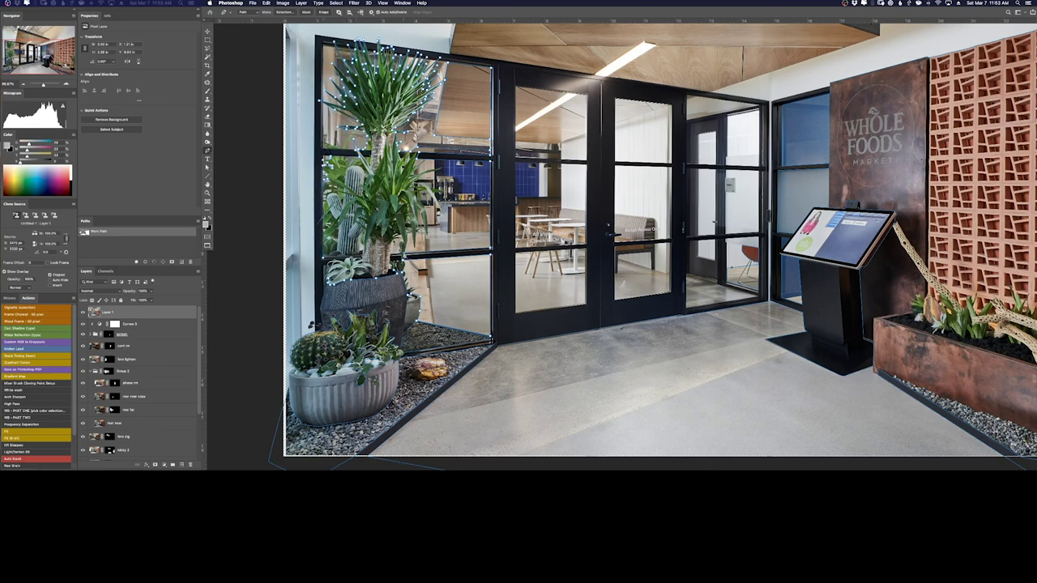
pyautogui.scroll(3, 640, 243)
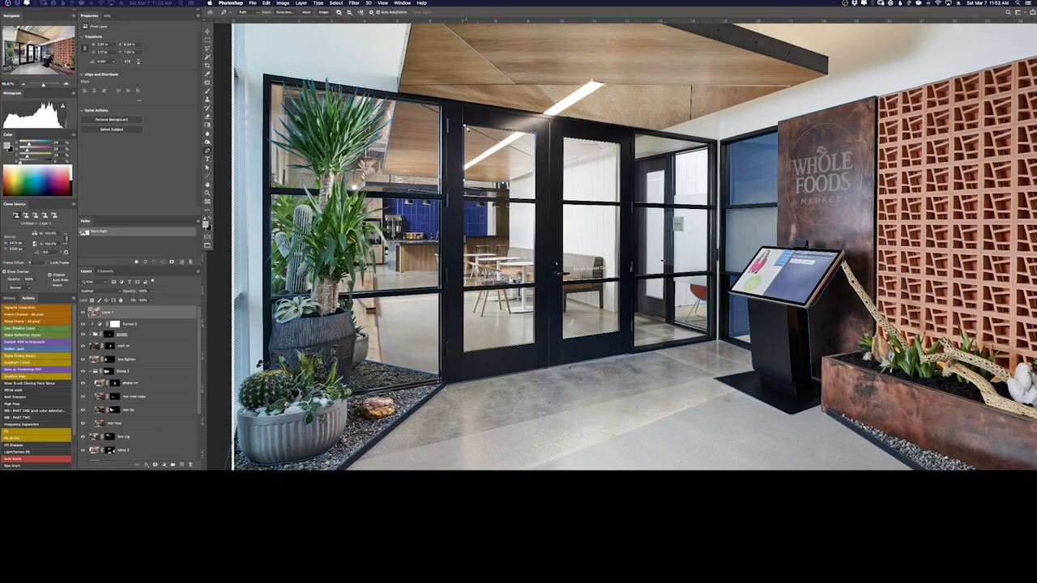
pyautogui.moveTo(619, 144); pyautogui.dragTo(507, 196)
pyautogui.moveTo(618, 315); pyautogui.dragTo(533, 346)
pyautogui.scroll(5, 636, 312)
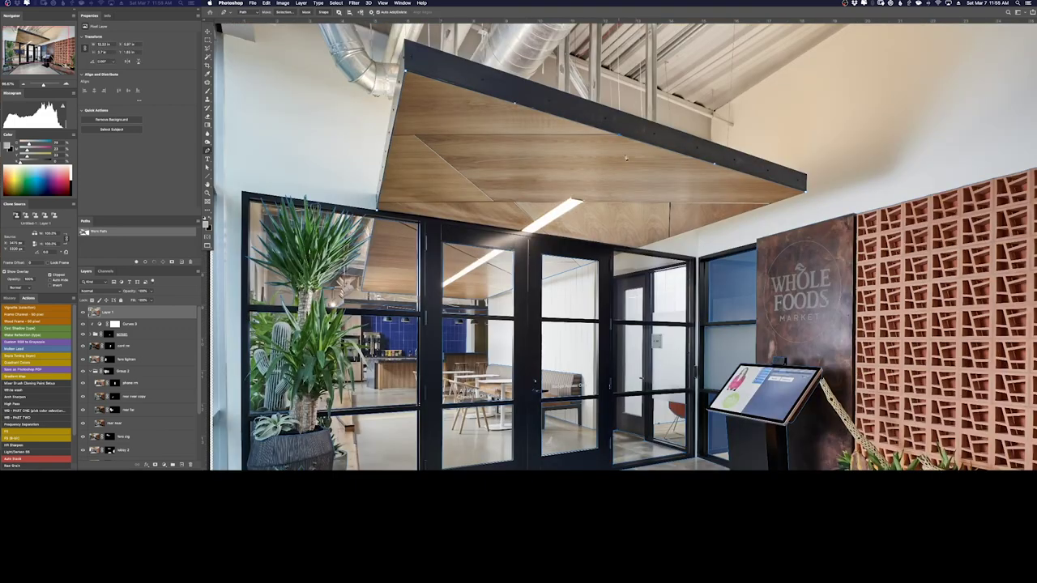
pyautogui.press('super+0')
pyautogui.click(163, 464)
# Add the Hue/Saturation adjustment layer and clone on Layer 1 around the plant and door
pyautogui.click(172, 396)
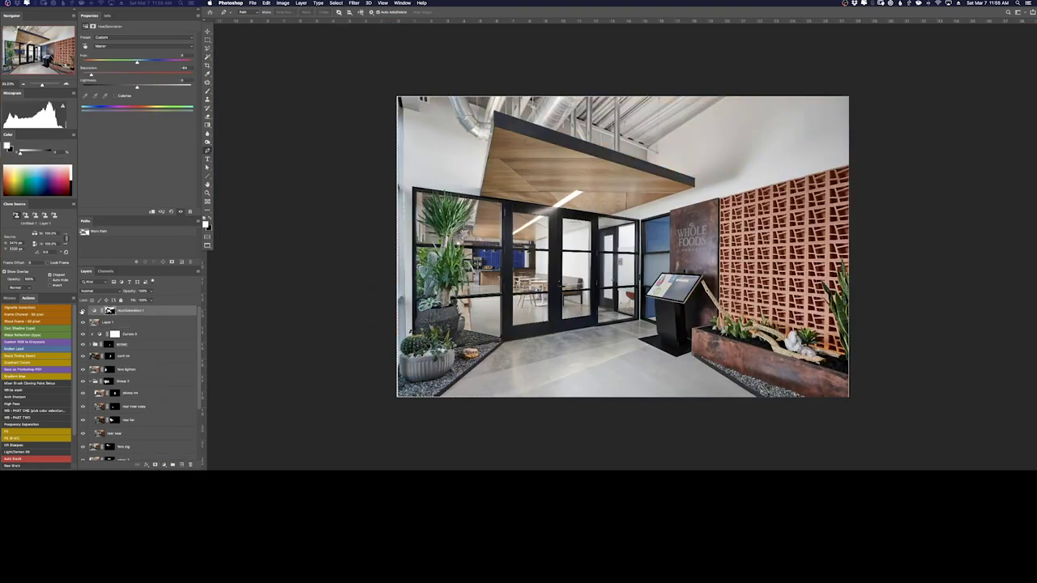
pyautogui.press('s')
pyautogui.scroll(5, 439, 245)
pyautogui.hotkey('alt', '[')
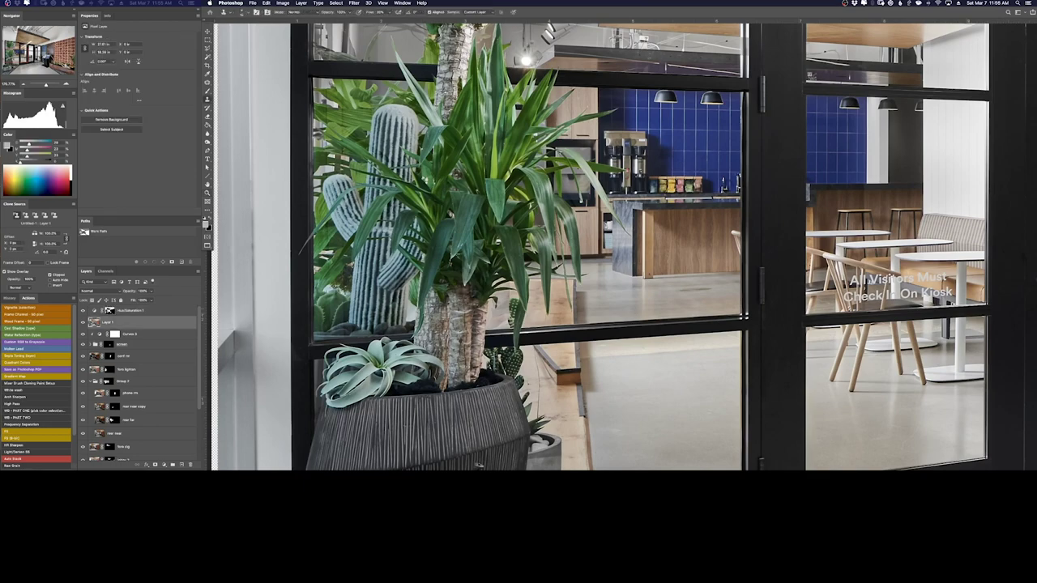
pyautogui.scroll(-3, 479, 464)
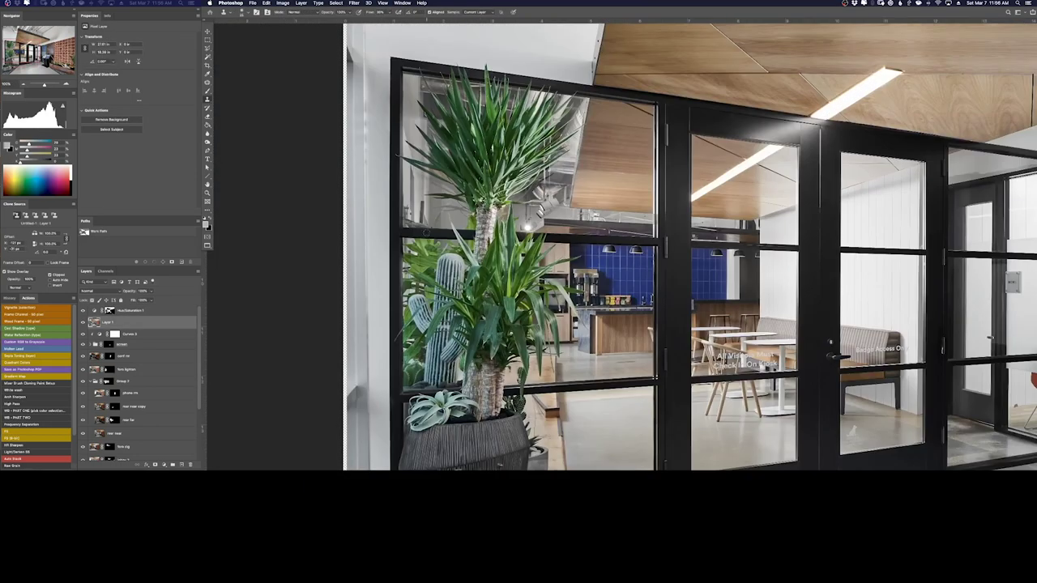
# Paint the Hue/Saturation mask with swapped colours, then add a Curves 4 adjustment layer
pyautogui.press('b')
pyautogui.hotkey('alt', ']')
pyautogui.press('x')
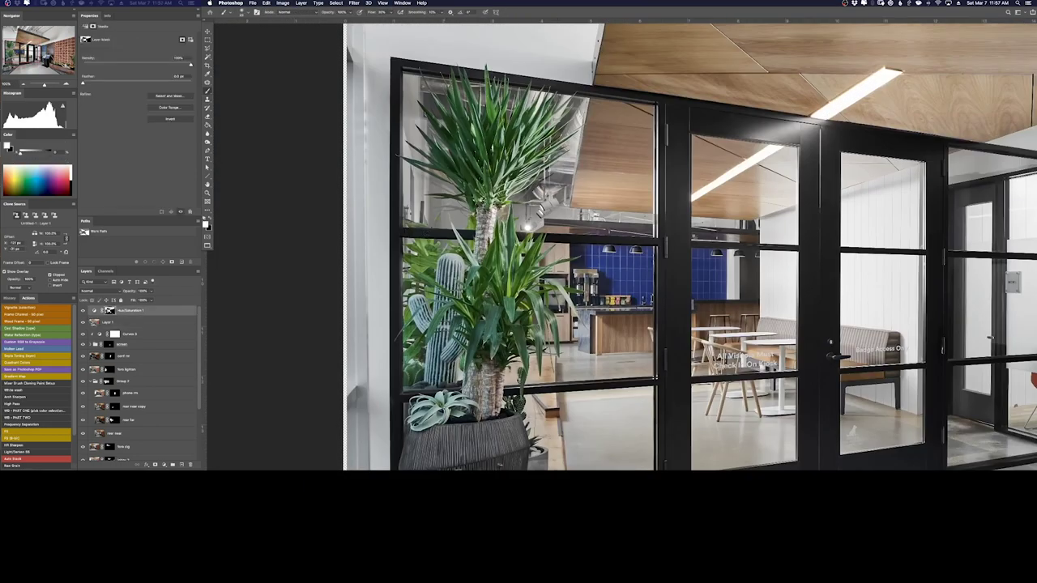
pyautogui.press('x')
pyautogui.press('super+0')
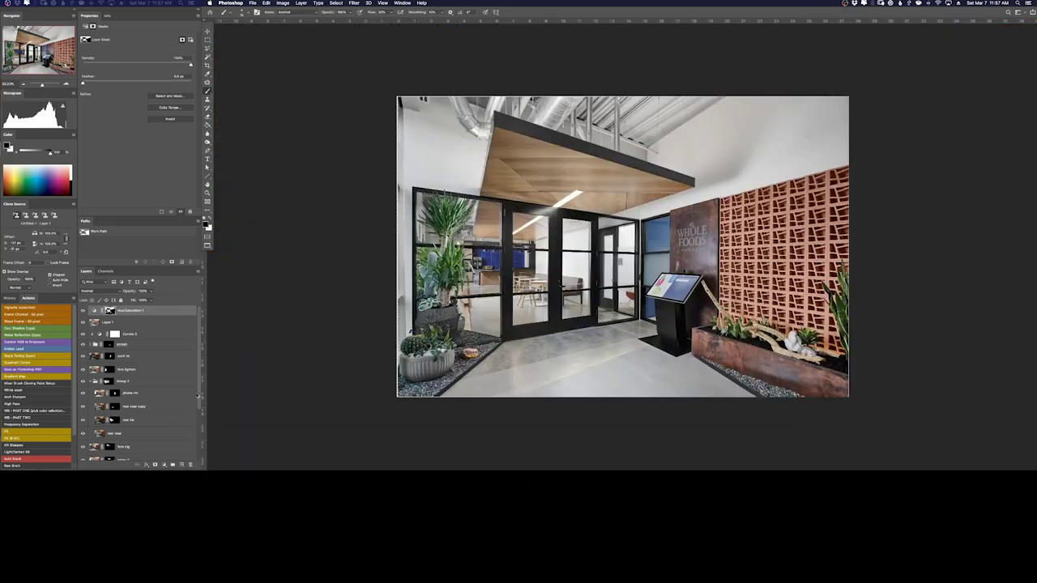
pyautogui.scroll(3, 409, 385)
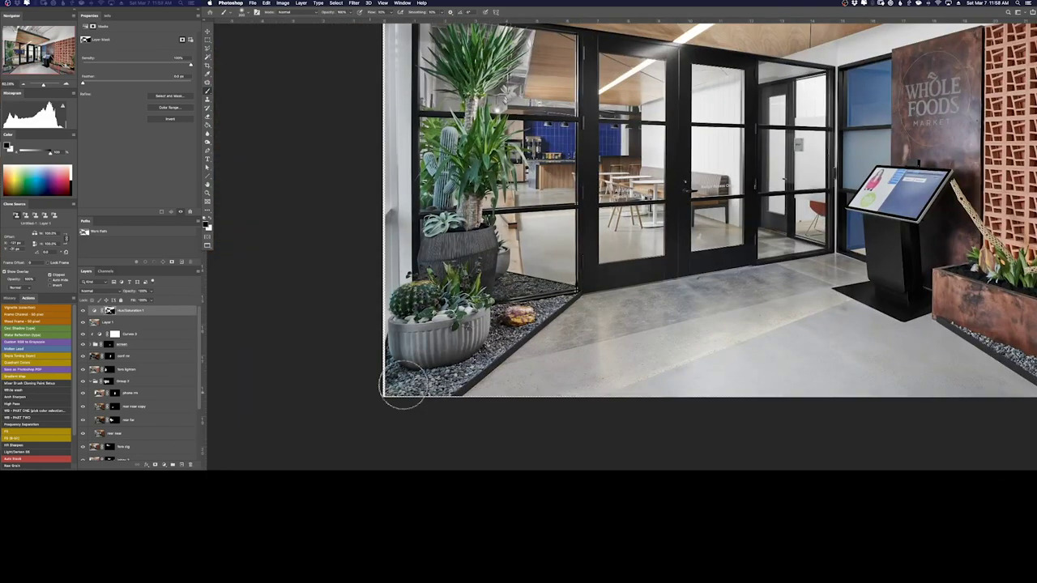
pyautogui.press('super+0')
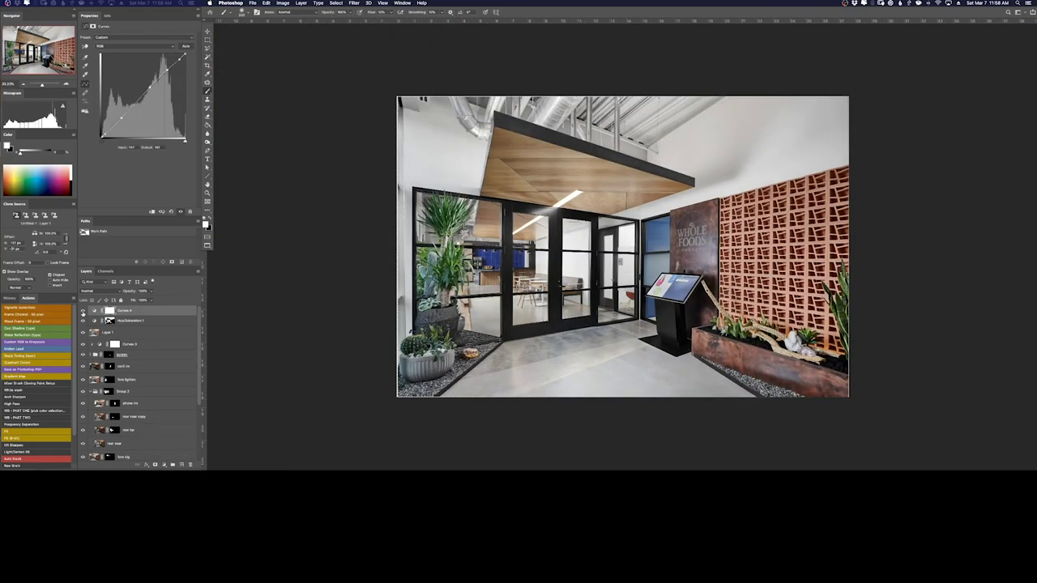
# Trace a four-point Pen path around the right window pane's glass edges
pyautogui.scroll(3, 567, 268)
pyautogui.scroll(5, 410, 266)
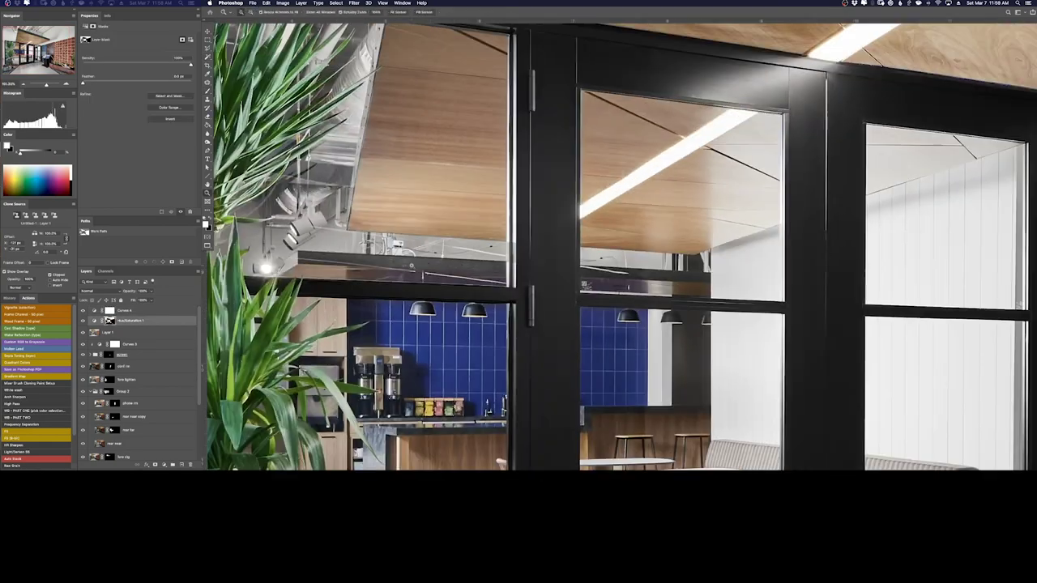
pyautogui.press('p')
pyautogui.scroll(2, 283, 280)
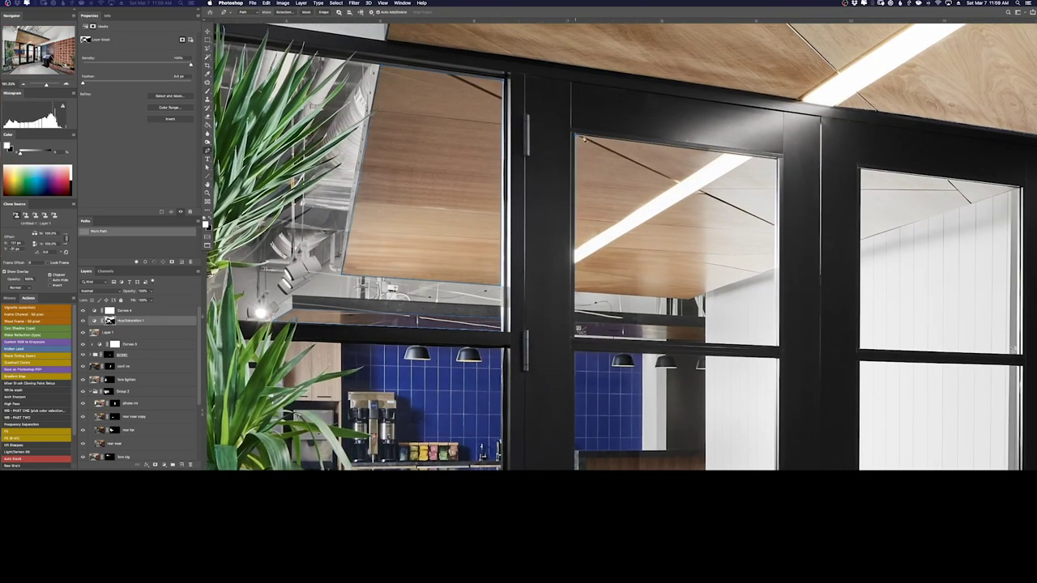
pyautogui.click(576, 257)
pyautogui.click(575, 155)
pyautogui.click(775, 156)
pyautogui.click(776, 270)
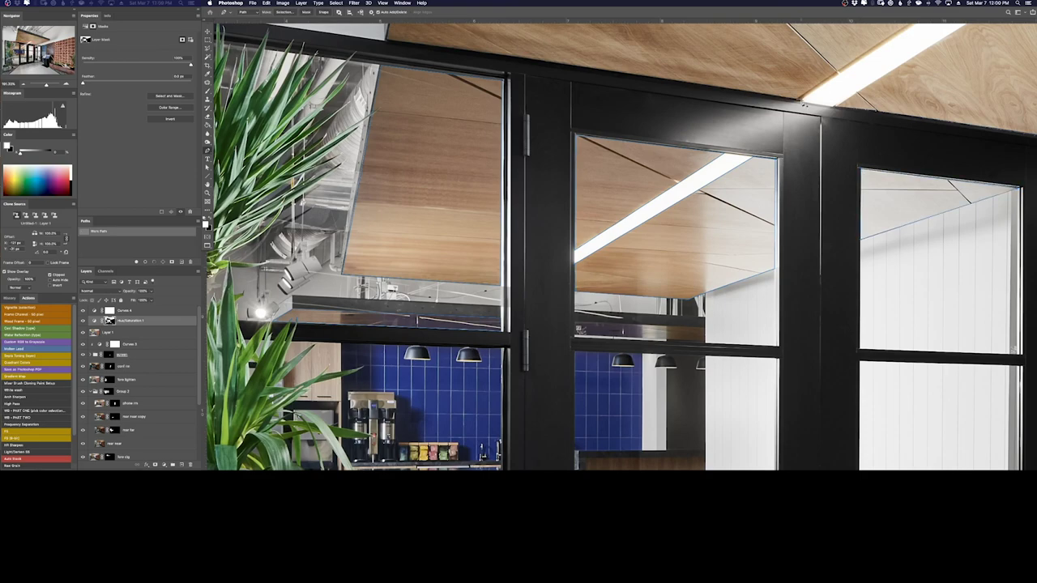
pyautogui.scroll(-3, 658, 337)
pyautogui.hscroll(3, 658, 337)
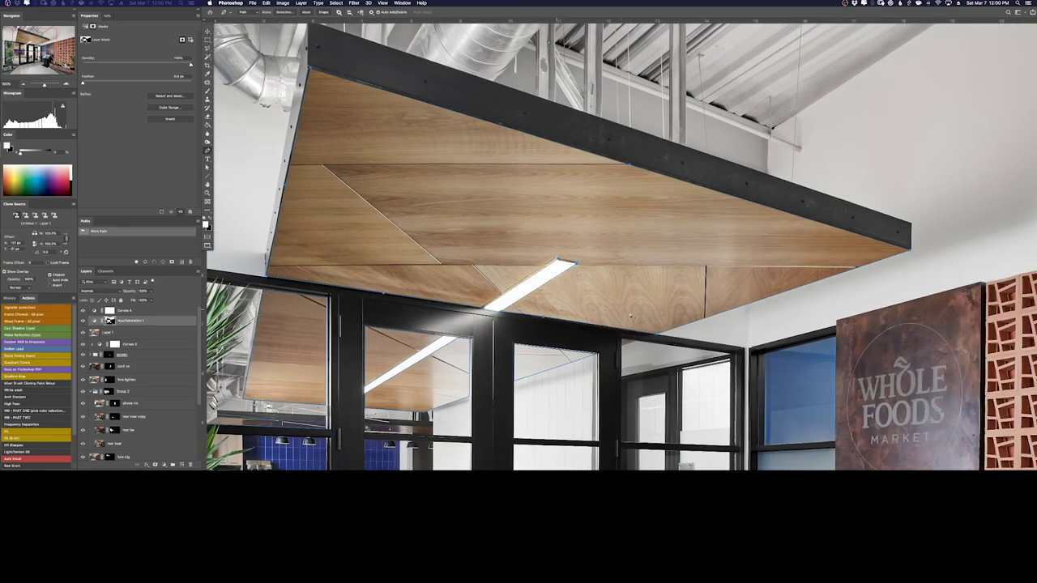
# Switch to the Brush, fit the image on screen, and preview the layer mask as a red overlay
pyautogui.press('b')
pyautogui.hotkey('ctrl', '0')
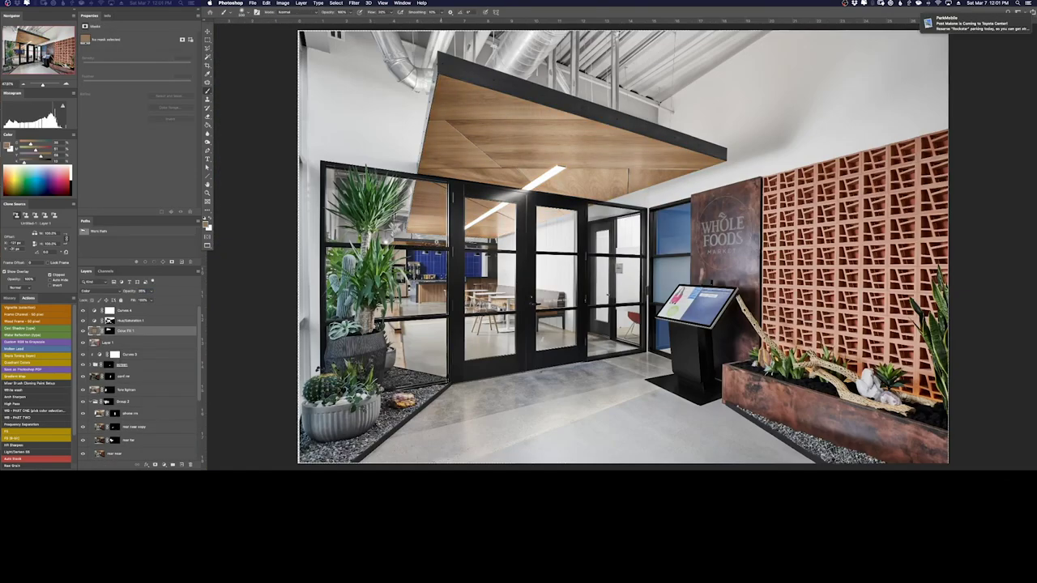
pyautogui.scroll(5, 484, 304)
pyautogui.press('\\')
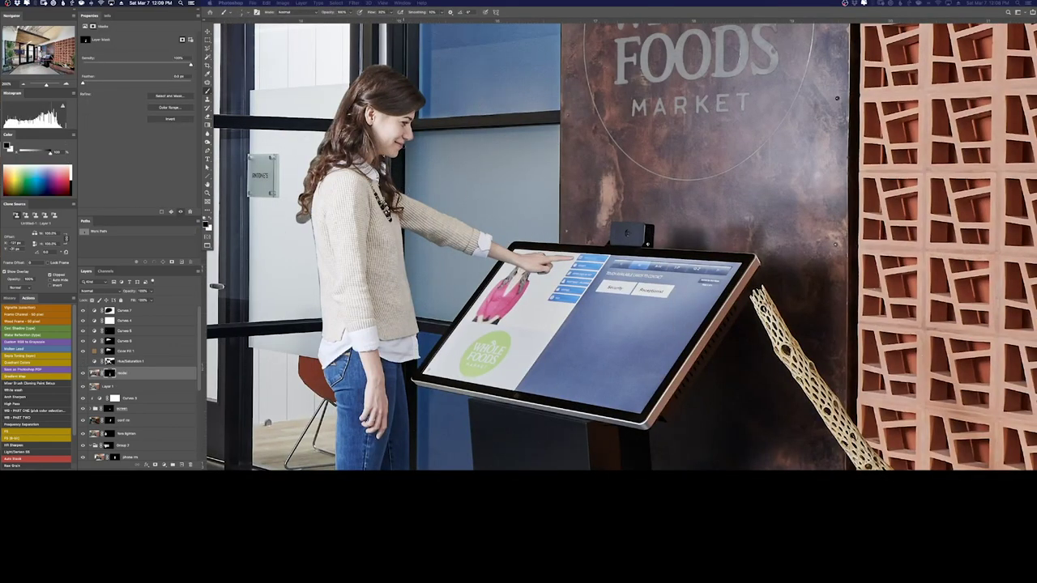
# Swap the painting colours and add a Curves adjustment layer with a hidden black mask above the woman
pyautogui.press('x')
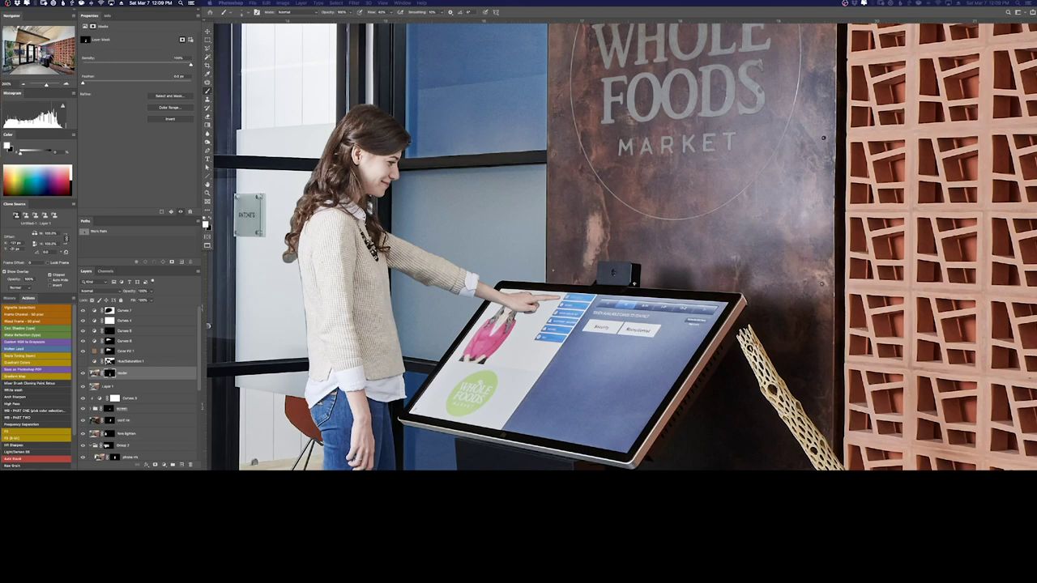
pyautogui.press('x')
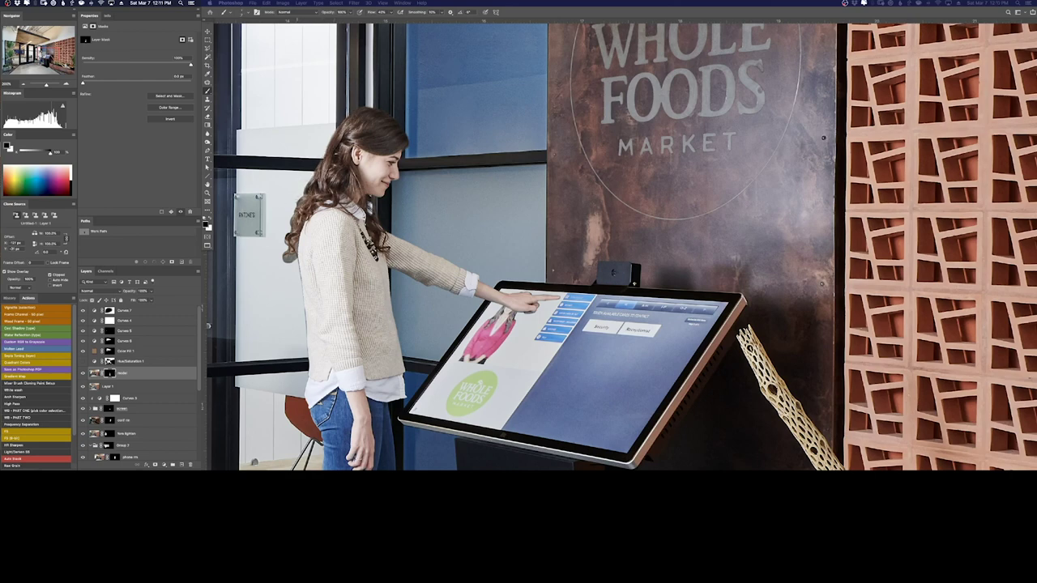
pyautogui.press('F2')
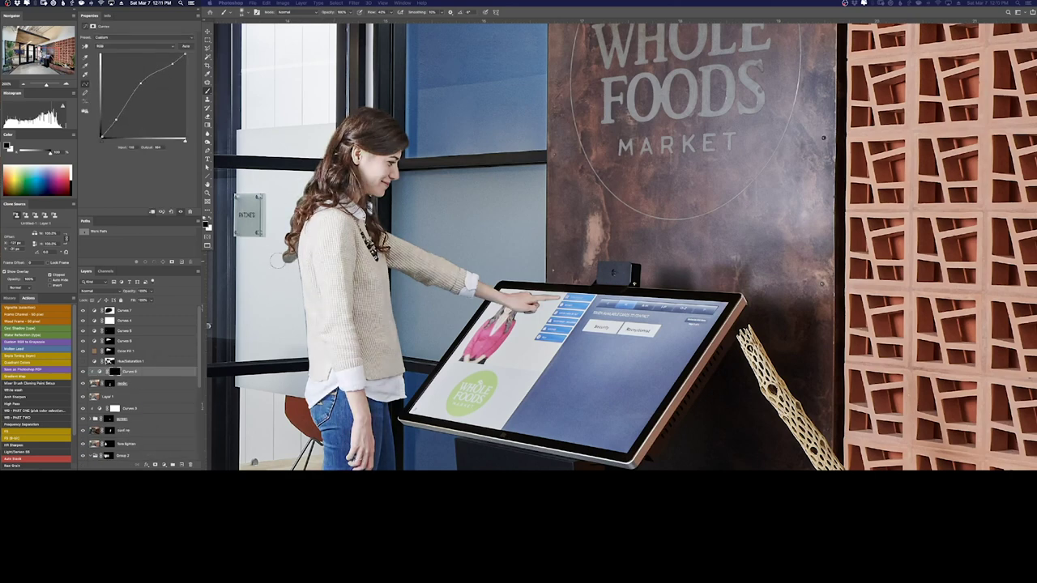
# Target the woman layer's mask with the Brush and swapped painting colours
pyautogui.click(128, 384)
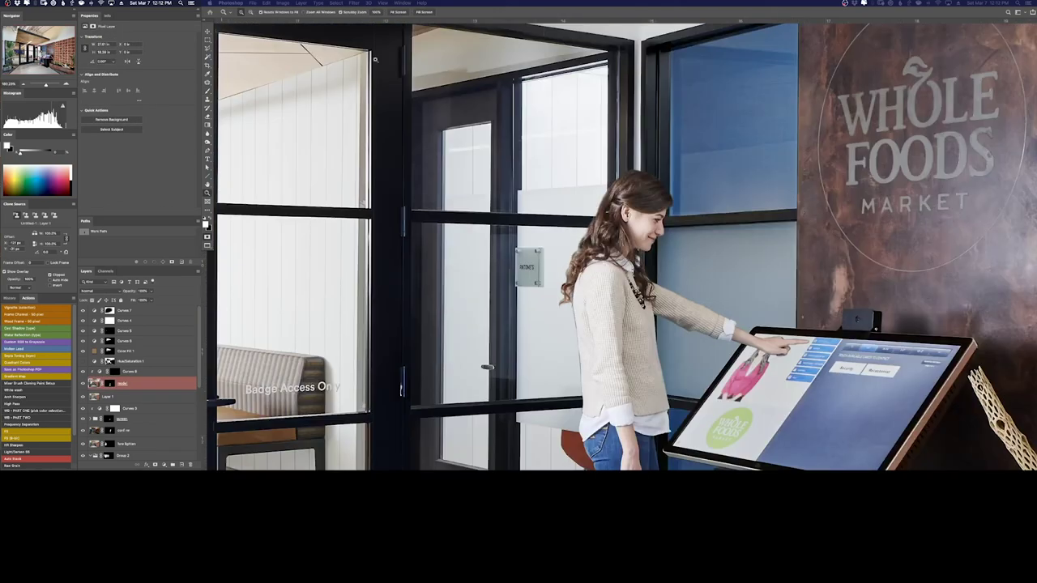
pyautogui.click(301, 3)
pyautogui.press('b')
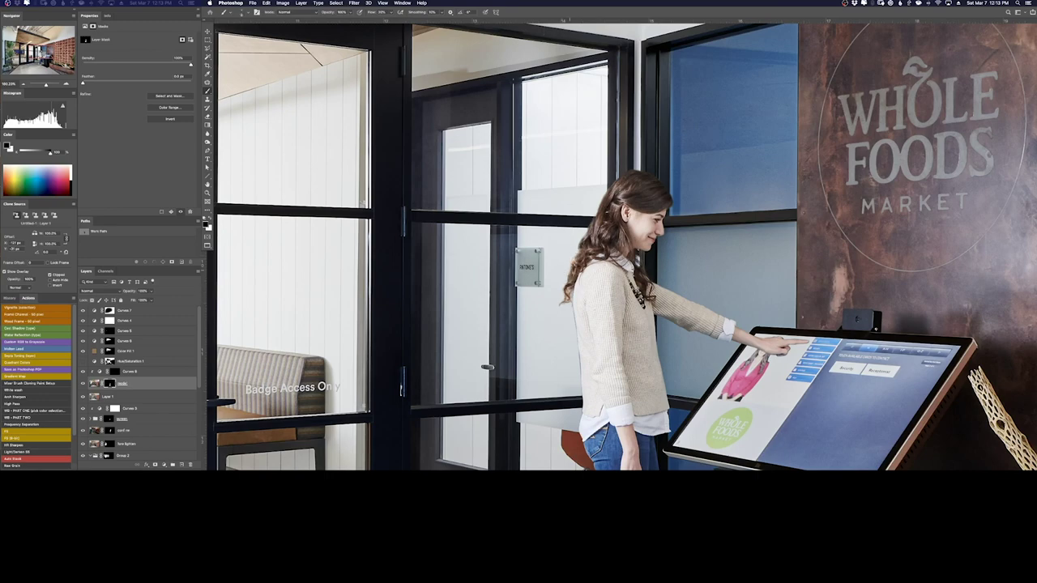
pyautogui.press('x')
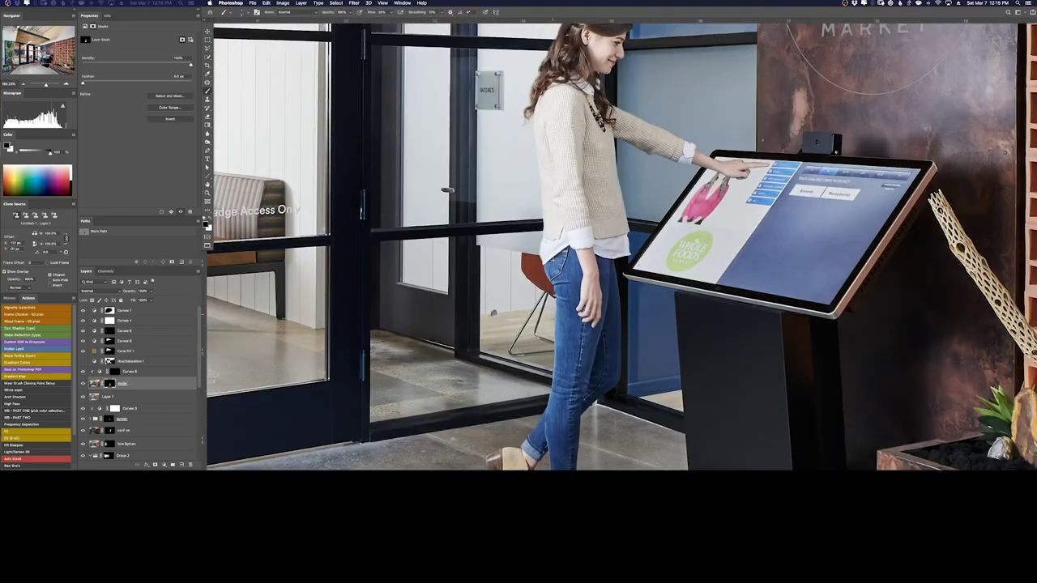
pyautogui.scroll(5, 773, 132)
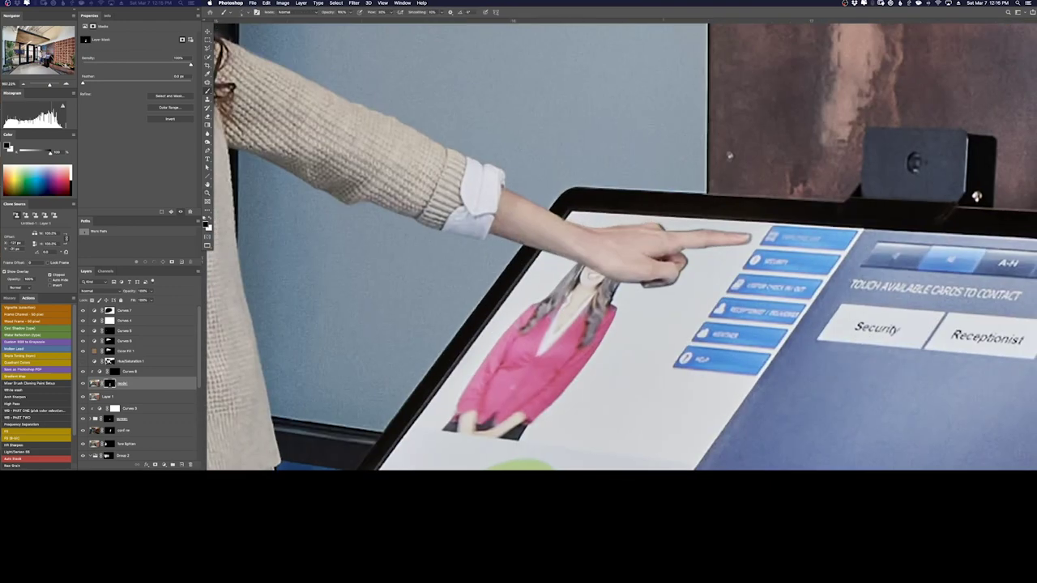
# Trim the mask along the woman's fingertip and paint a dark shadow below her hand
pyautogui.moveTo(677, 230)
pyautogui.mouseDown()
pyautogui.moveTo(738, 232)
pyautogui.moveTo(752, 243)
pyautogui.mouseUp()
pyautogui.moveTo(677, 249); pyautogui.dragTo(737, 247)
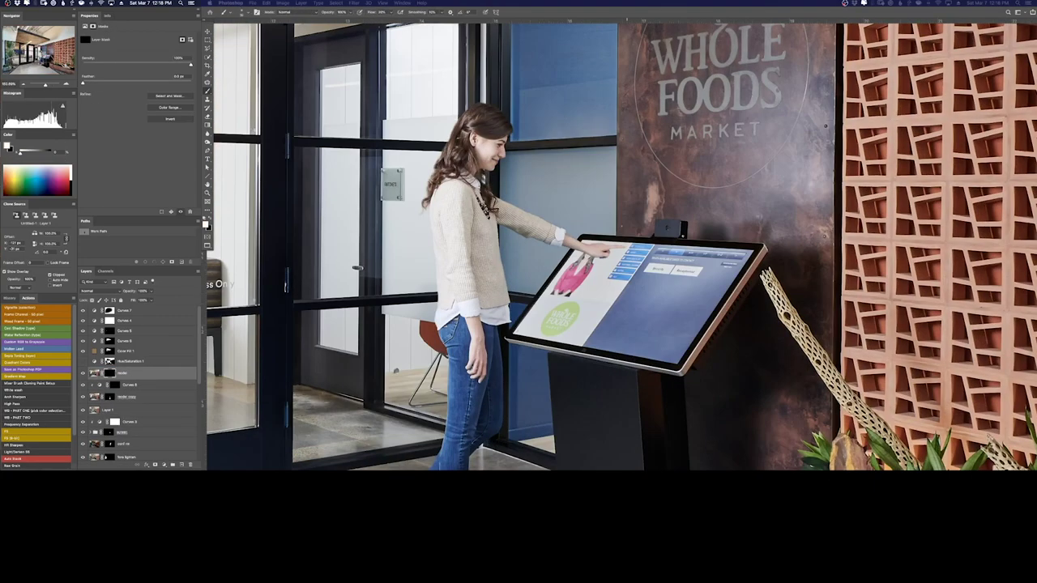
pyautogui.moveTo(616, 258); pyautogui.dragTo(632, 356)
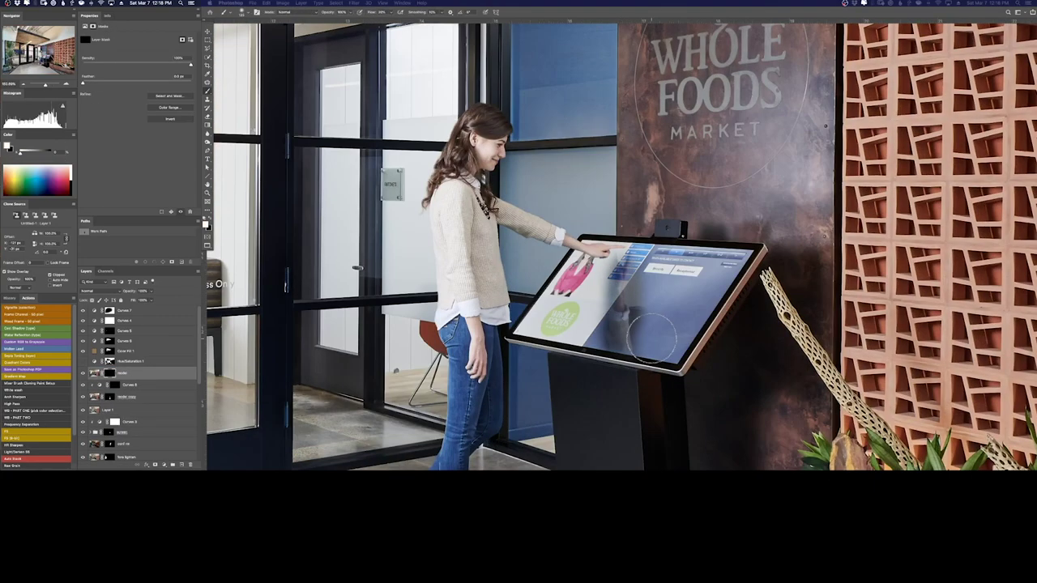
# Draw a Pen shadow shape and create a Curves adjustment limited to it
pyautogui.press('p')
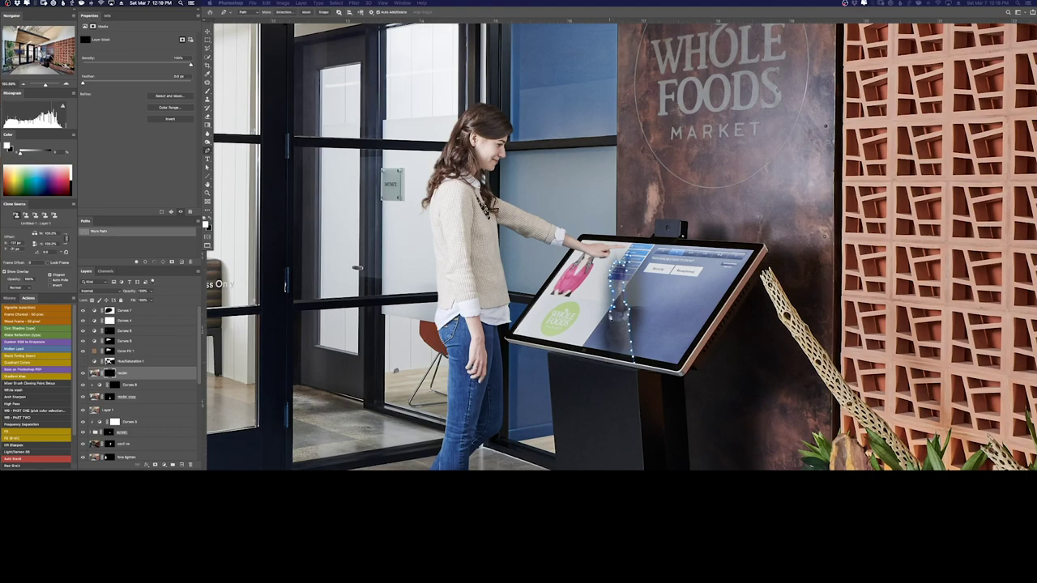
pyautogui.press('super+m')
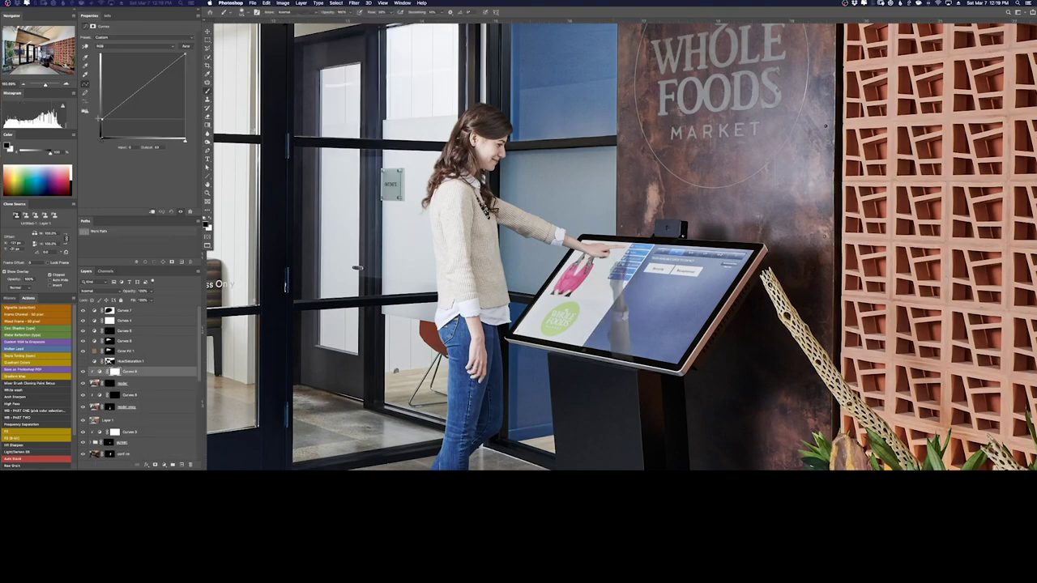
pyautogui.press('super+0')
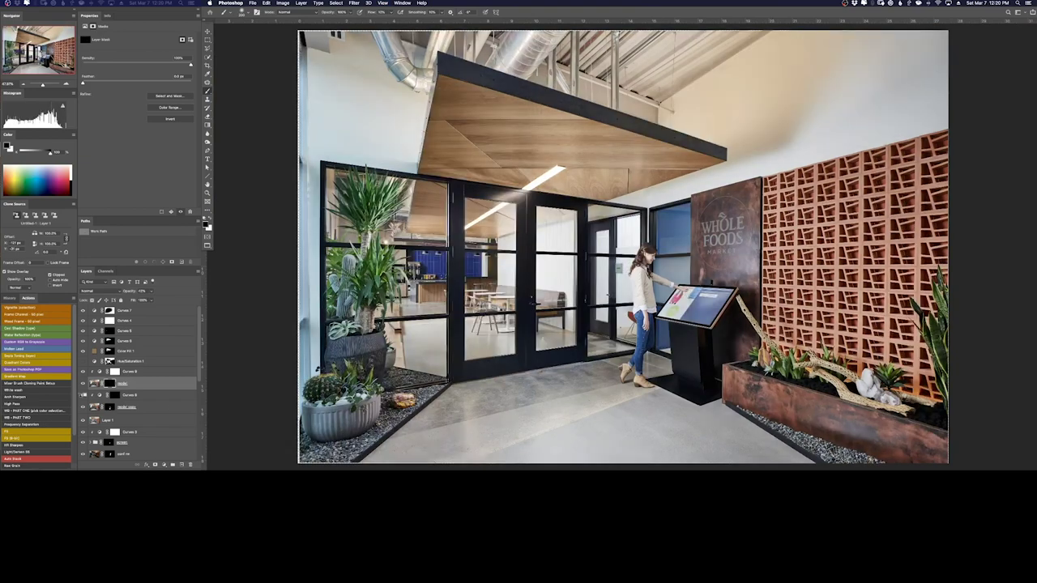
# Add another floor-darkening Curves adjustment, group it, and brush its mask while zoomed on the woman
pyautogui.press('super+m')
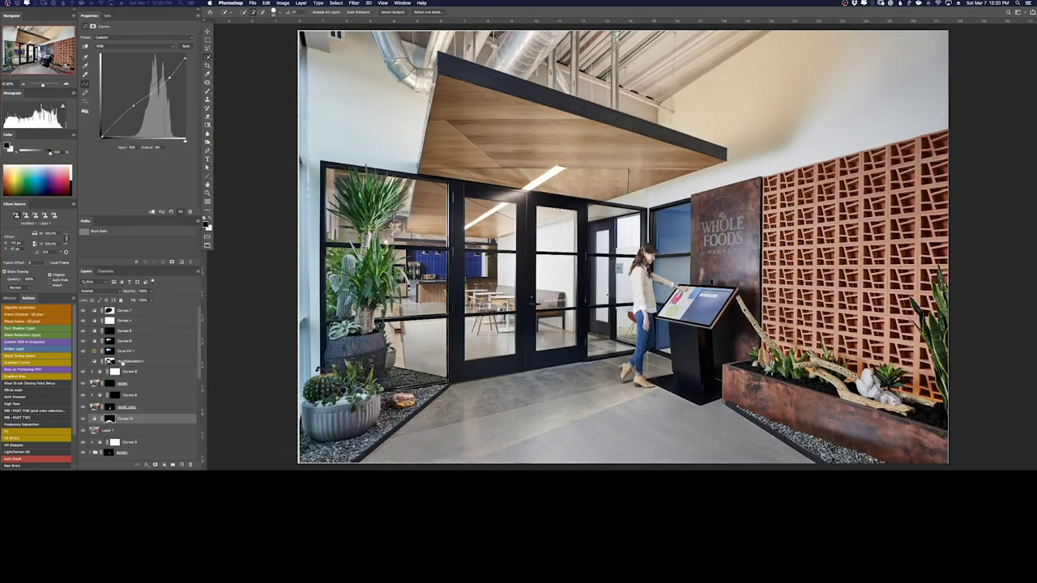
pyautogui.press('super+g')
pyautogui.press('super+minus')
pyautogui.press('b')
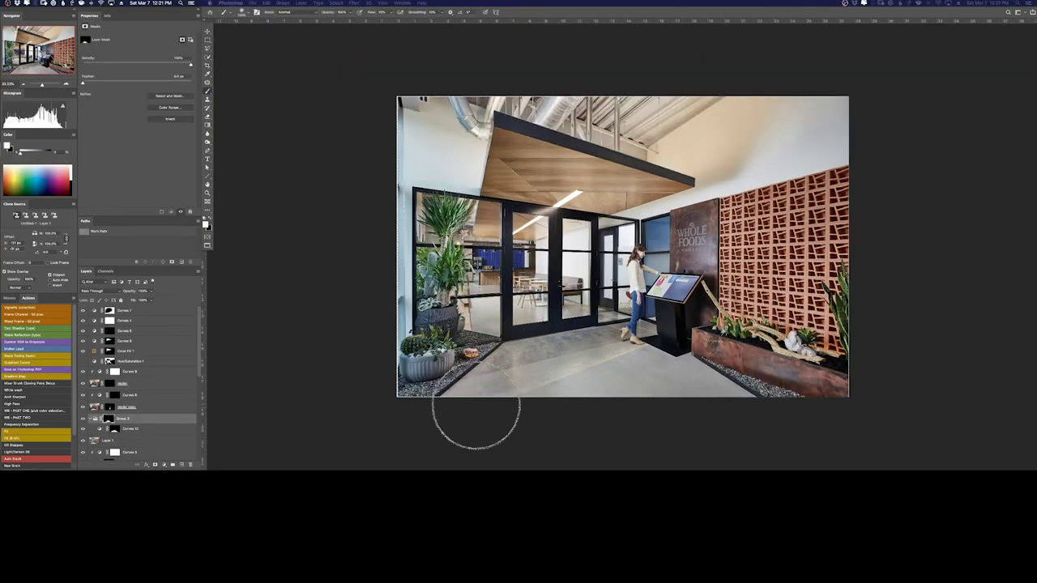
pyautogui.press('super+plus')
pyautogui.press('super+plus')
pyautogui.press('super+plus')
pyautogui.press('super+plus')
pyautogui.press('super+plus')
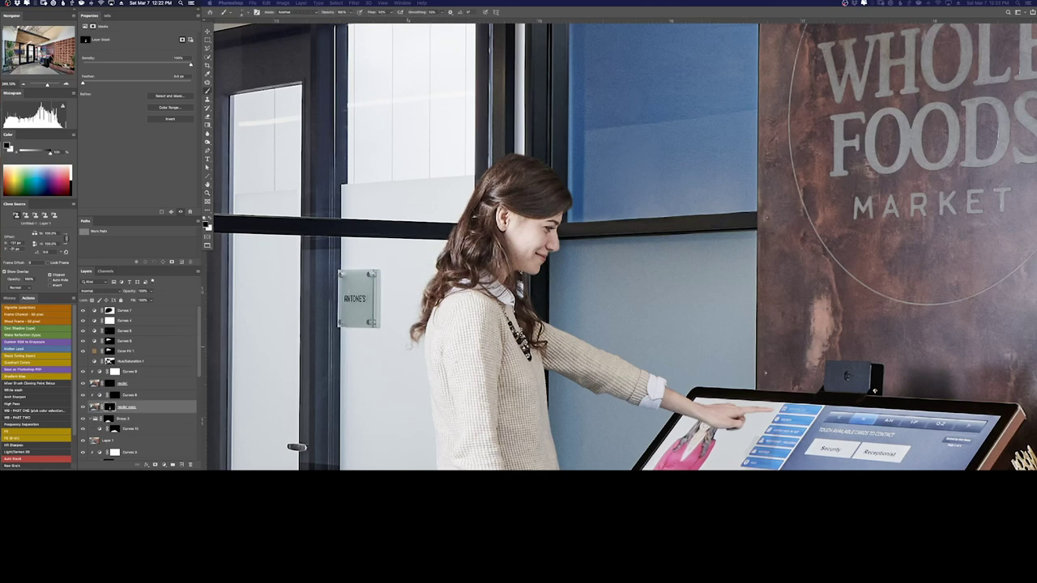
pyautogui.press('super+0')
pyautogui.rightClick(117, 412)
# Group Curves 11 and paint its mask to darken the kiosk screen
pyautogui.click(170, 381)
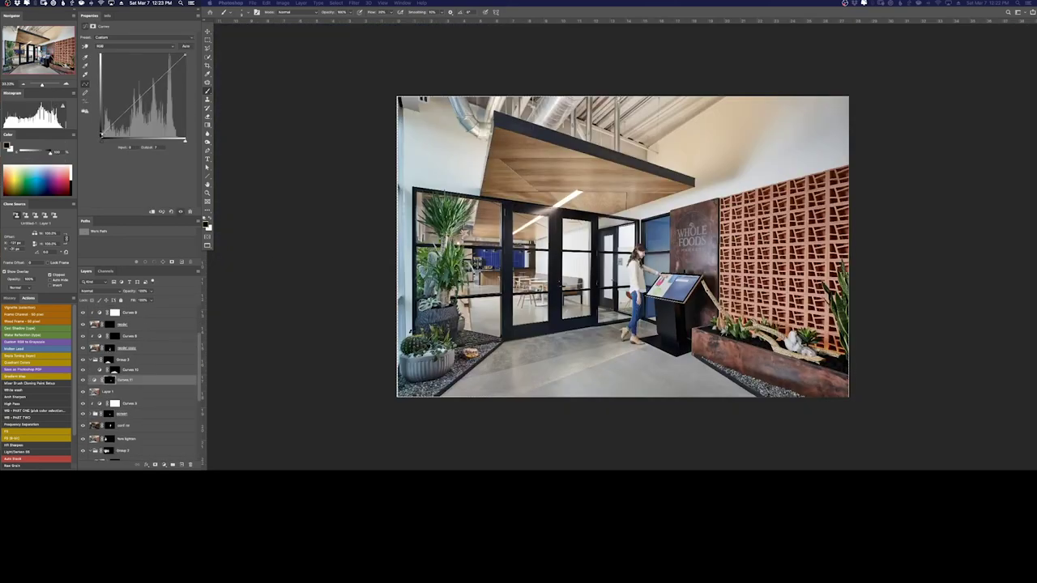
pyautogui.moveTo(665, 282); pyautogui.dragTo(701, 301)
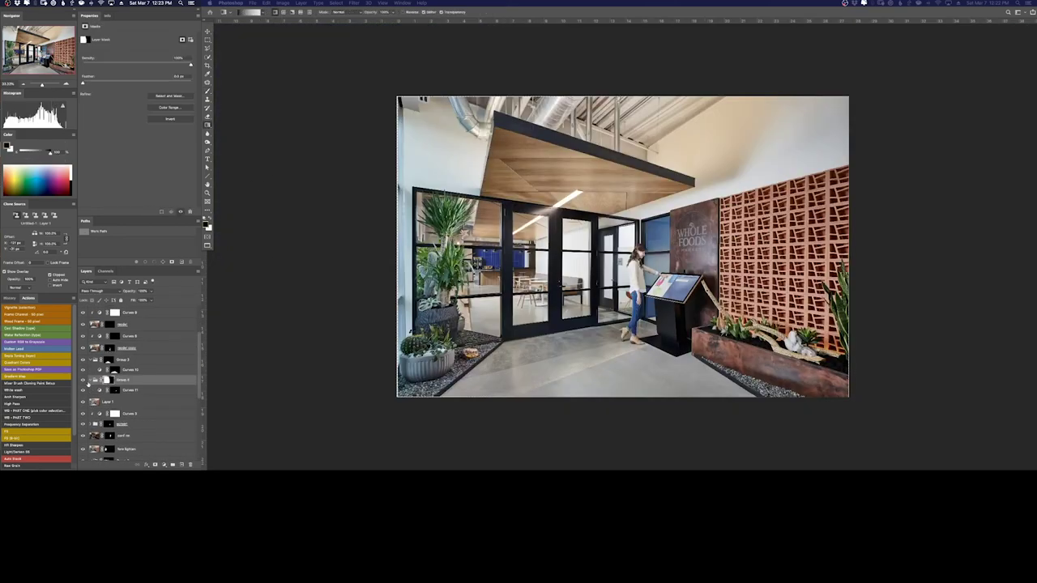
pyautogui.click(101, 390)
# Inspect the Hue/Saturation 1 mask, then switch to the Spot Healing Brush
pyautogui.scroll(5, 138, 389)
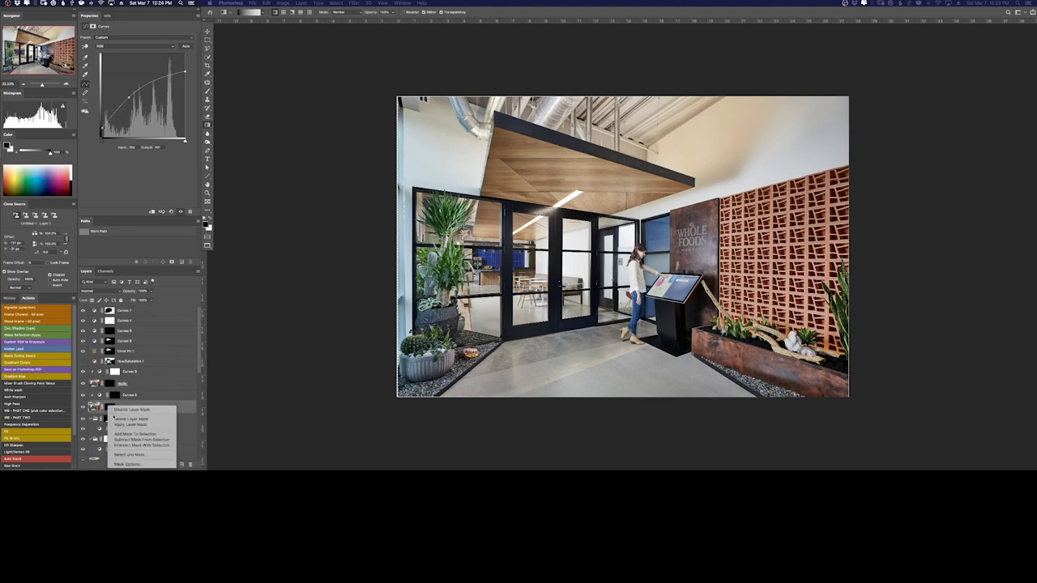
pyautogui.click(109, 361)
pyautogui.press('b')
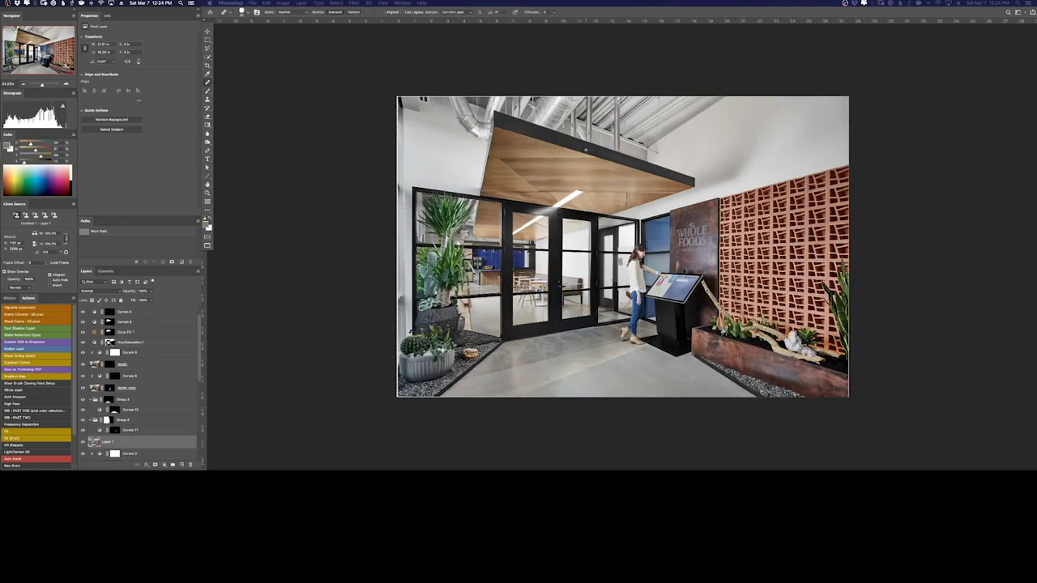
pyautogui.hotkey('shift', 'j')
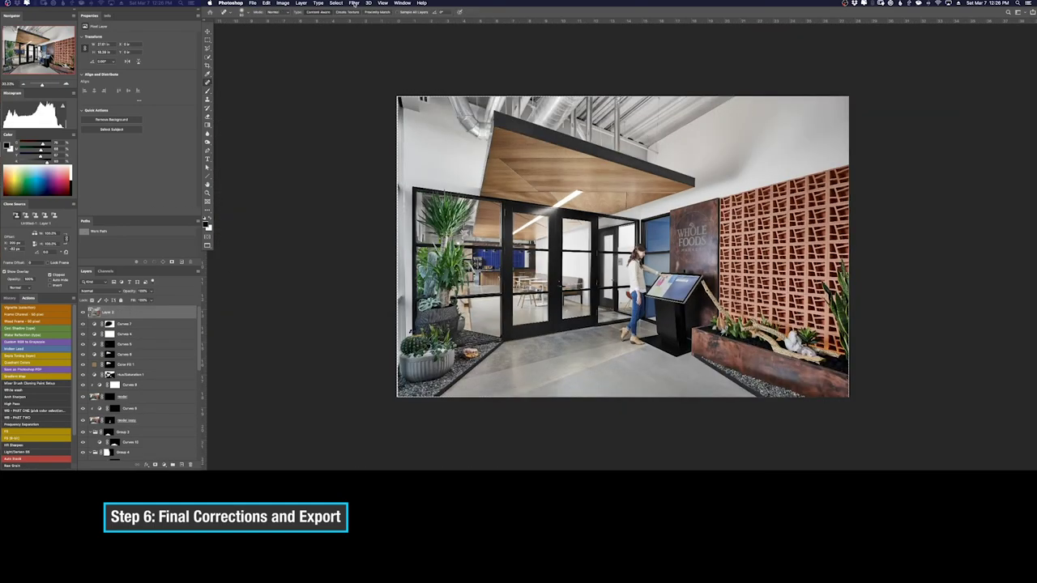
# Straighten verticals with Camera Raw Guided Upright using two left-wall guides, then crop the result
pyautogui.click(355, 3)
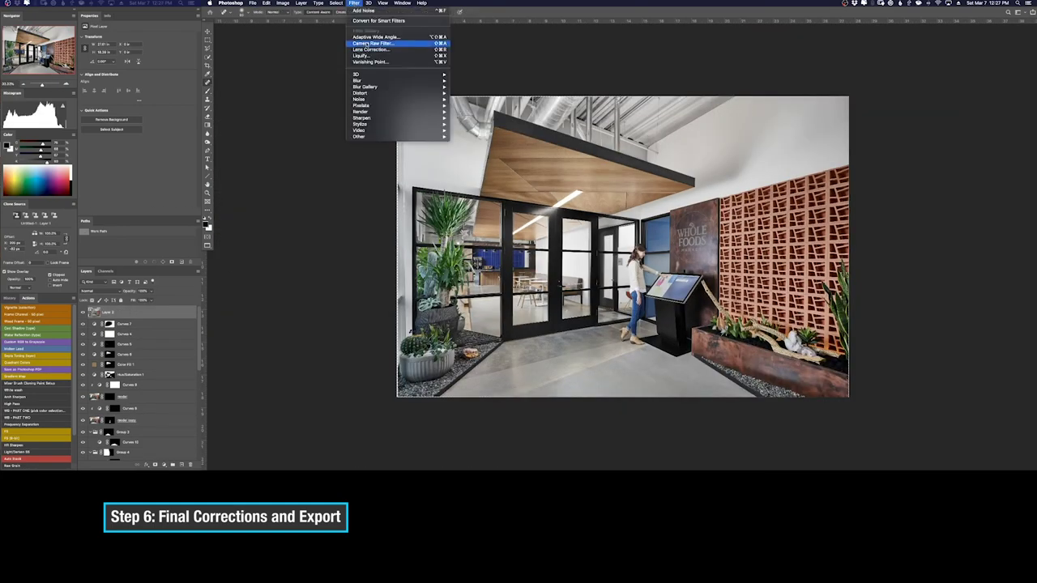
pyautogui.click(381, 41)
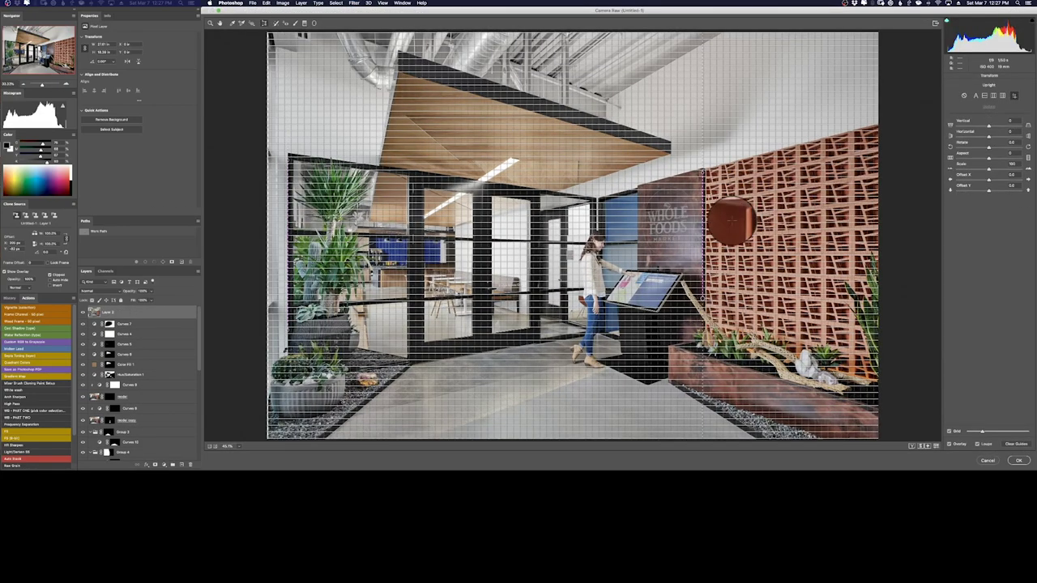
pyautogui.moveTo(298, 112); pyautogui.dragTo(302, 372)
pyautogui.moveTo(316, 167); pyautogui.dragTo(310, 366)
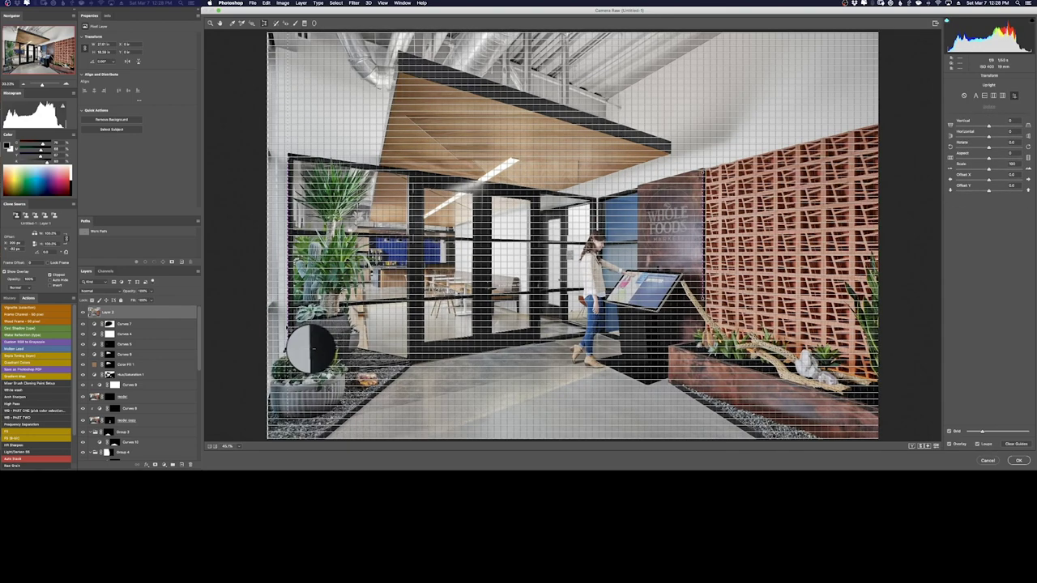
pyautogui.press('Return')
pyautogui.press('c')
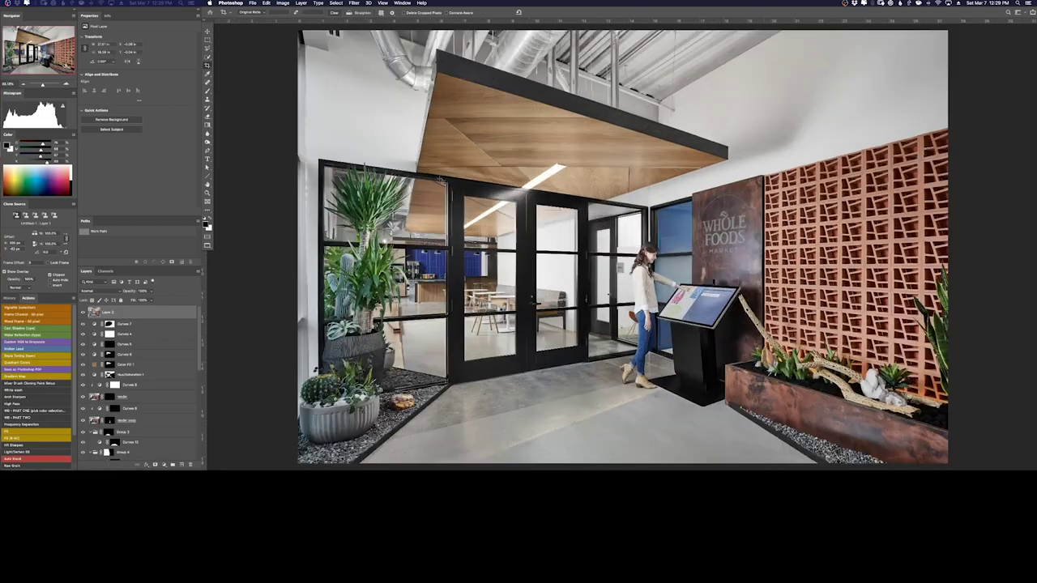
# Open Save As (Cmd+Shift+S) to store the finished lobby photo as a new file
pyautogui.press('super+shift+s')
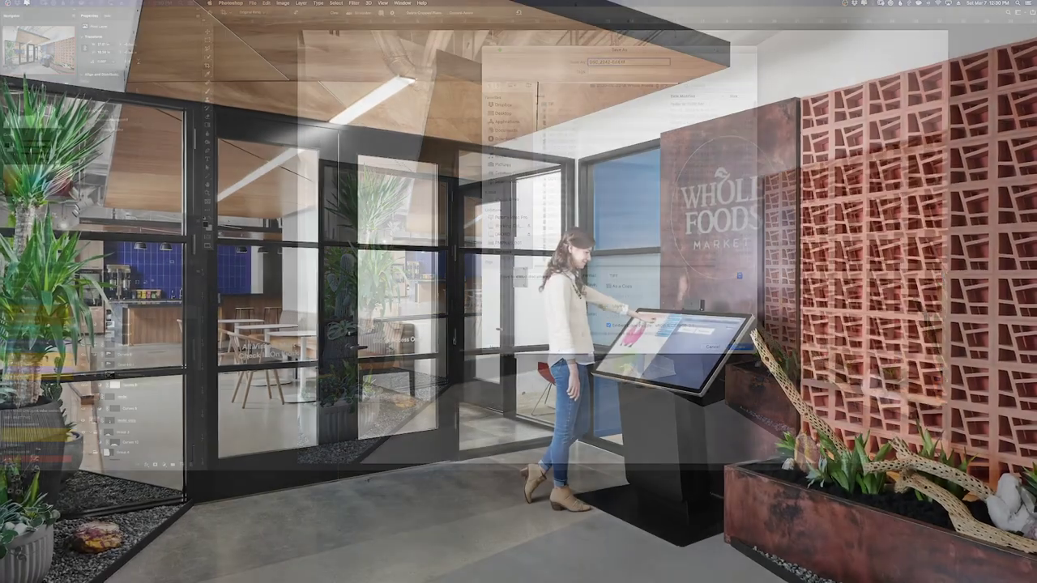